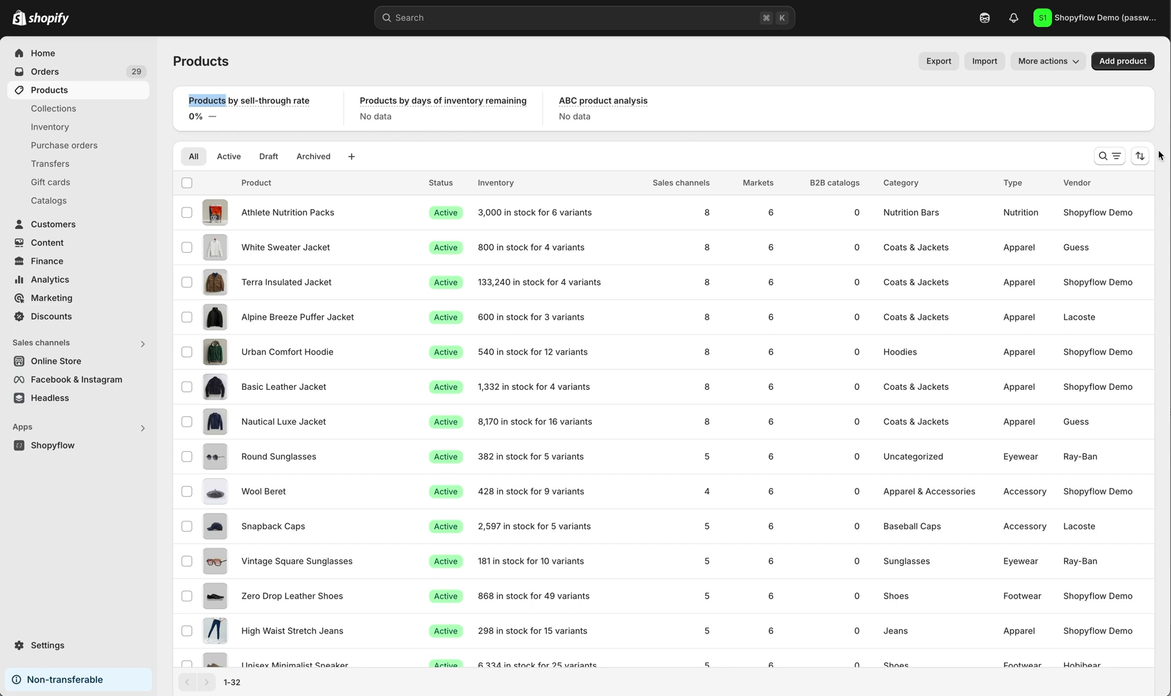
- Search the Apps marketplace for 'Shopy', open the Shopyflow app and start installing it
{"action": "scroll", "coordinate": [1159, 155], "scroll_direction": "down", "scroll_amount": 5}
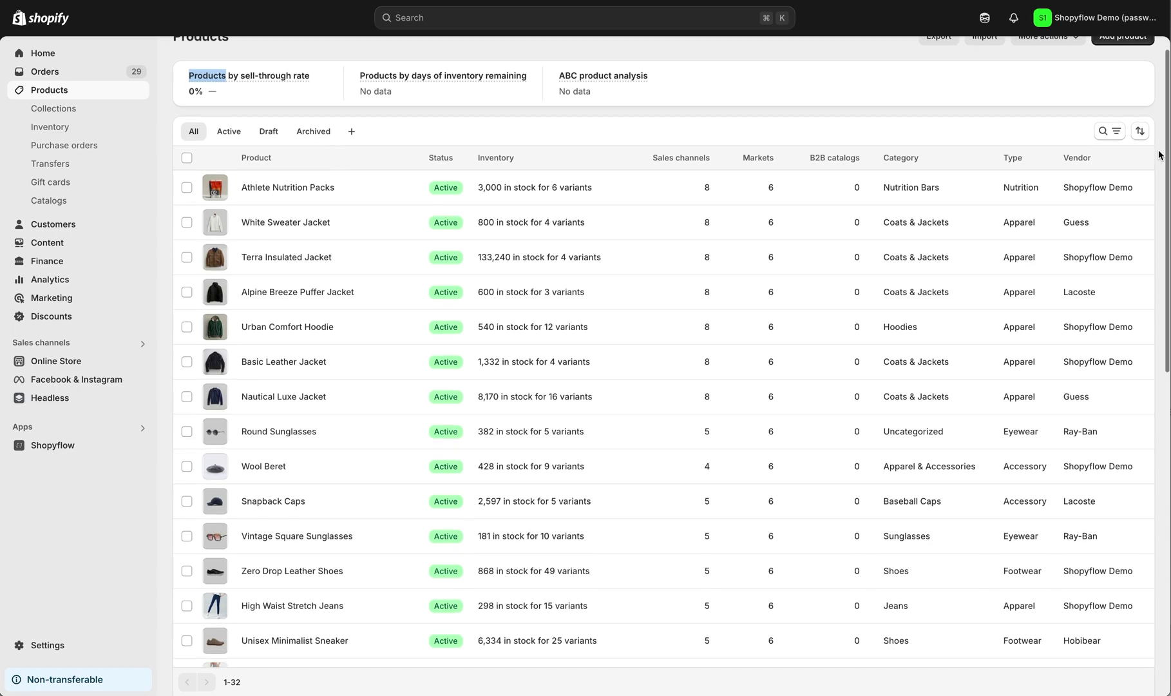
{"action": "scroll", "coordinate": [1159, 155], "scroll_direction": "down", "scroll_amount": 5}
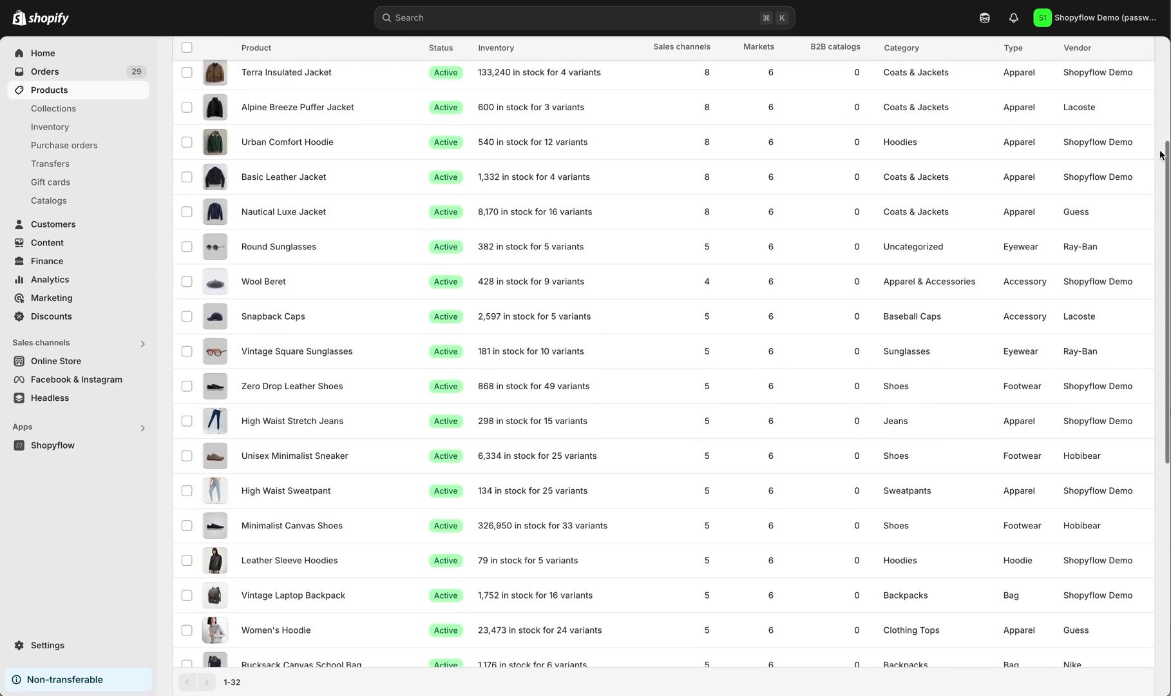
{"action": "scroll", "coordinate": [1162, 155], "scroll_direction": "down", "scroll_amount": 5}
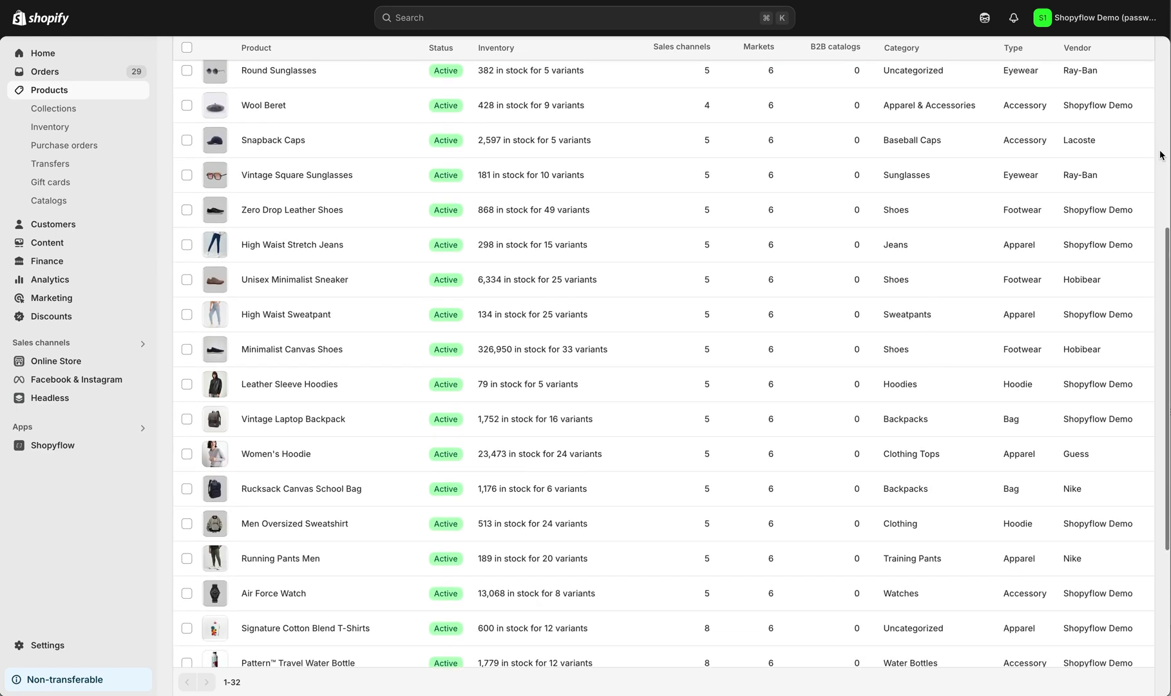
{"action": "scroll", "coordinate": [1162, 155], "scroll_direction": "down", "scroll_amount": 5}
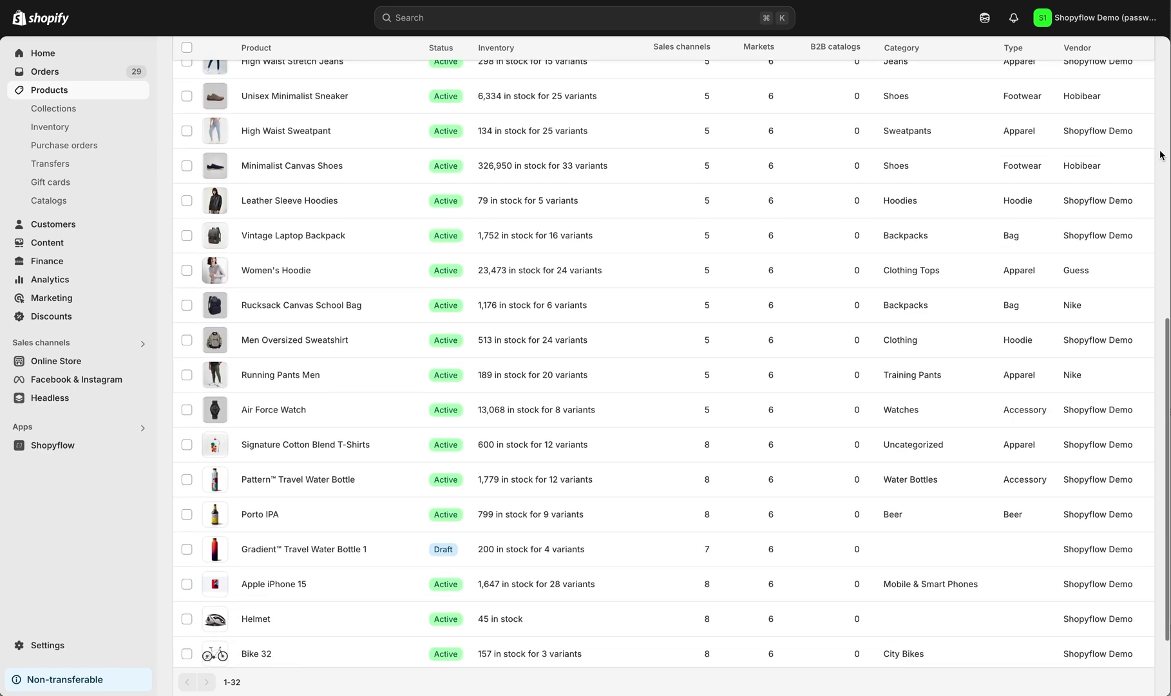
{"action": "scroll", "coordinate": [1159, 154], "scroll_direction": "up", "scroll_amount": 20}
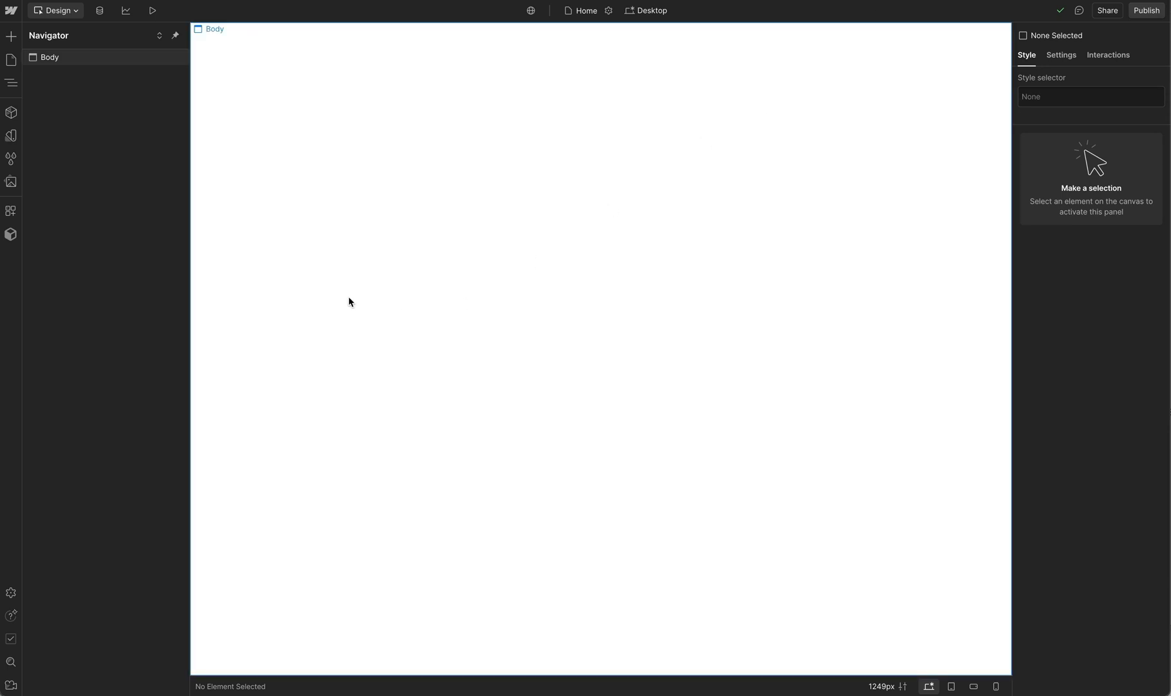
{"action": "left_click", "coordinate": [12, 216]}
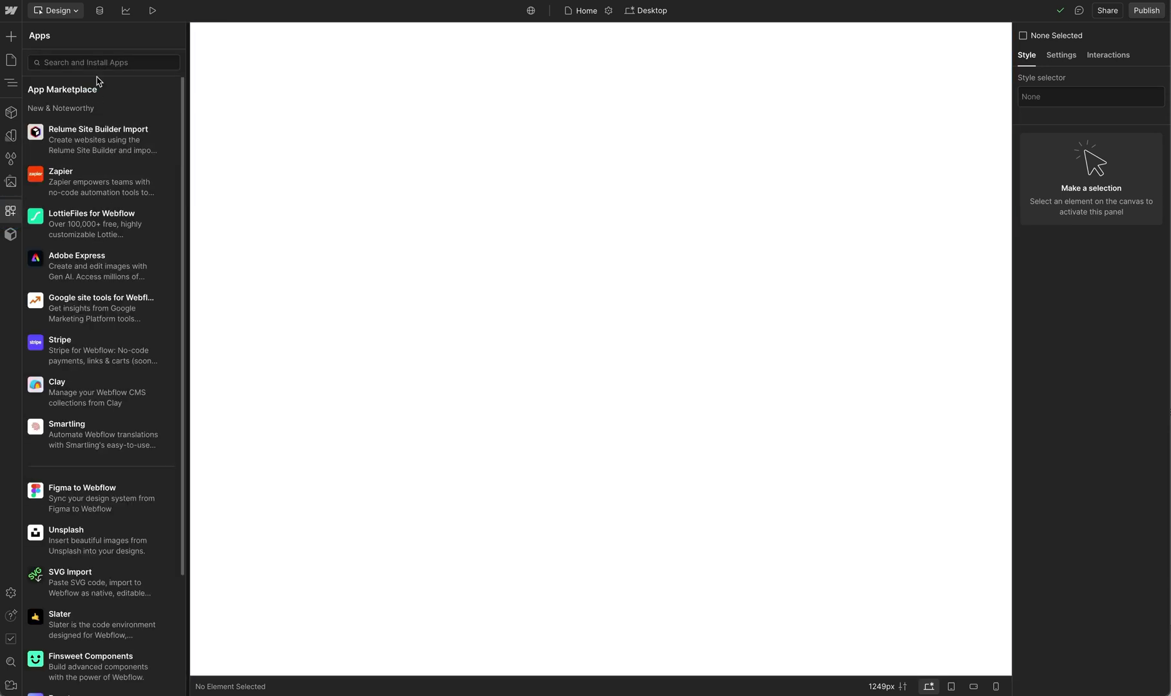
{"action": "left_click", "coordinate": [100, 62]}
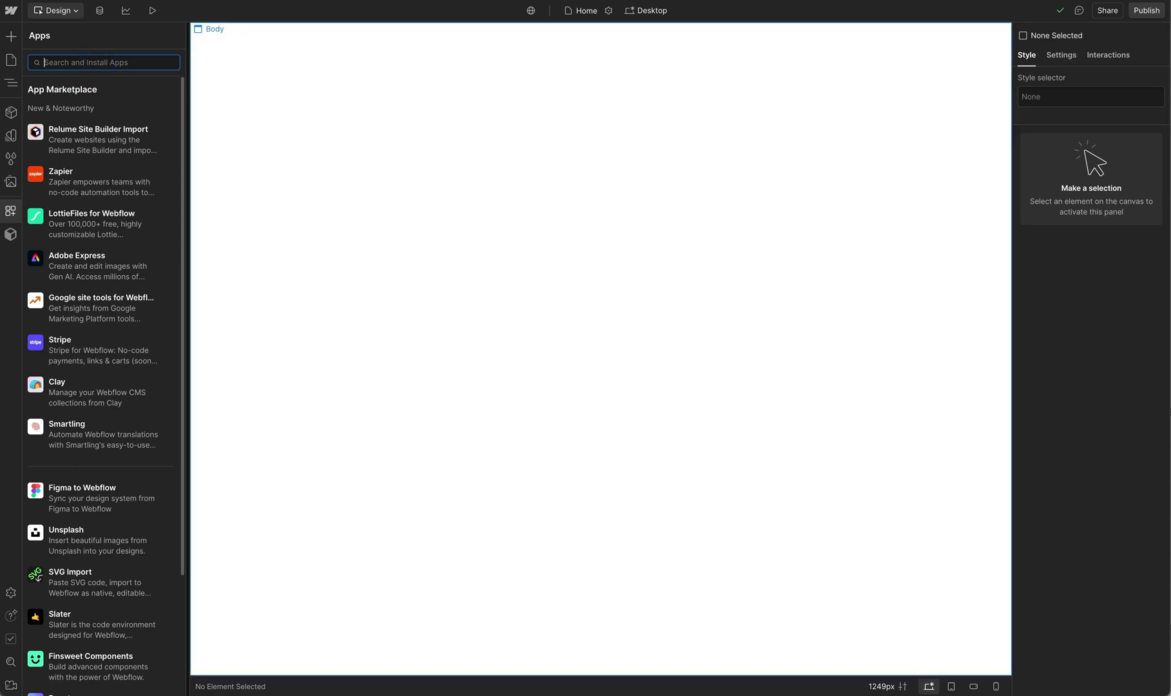
{"action": "type", "text": "Shopyf"}
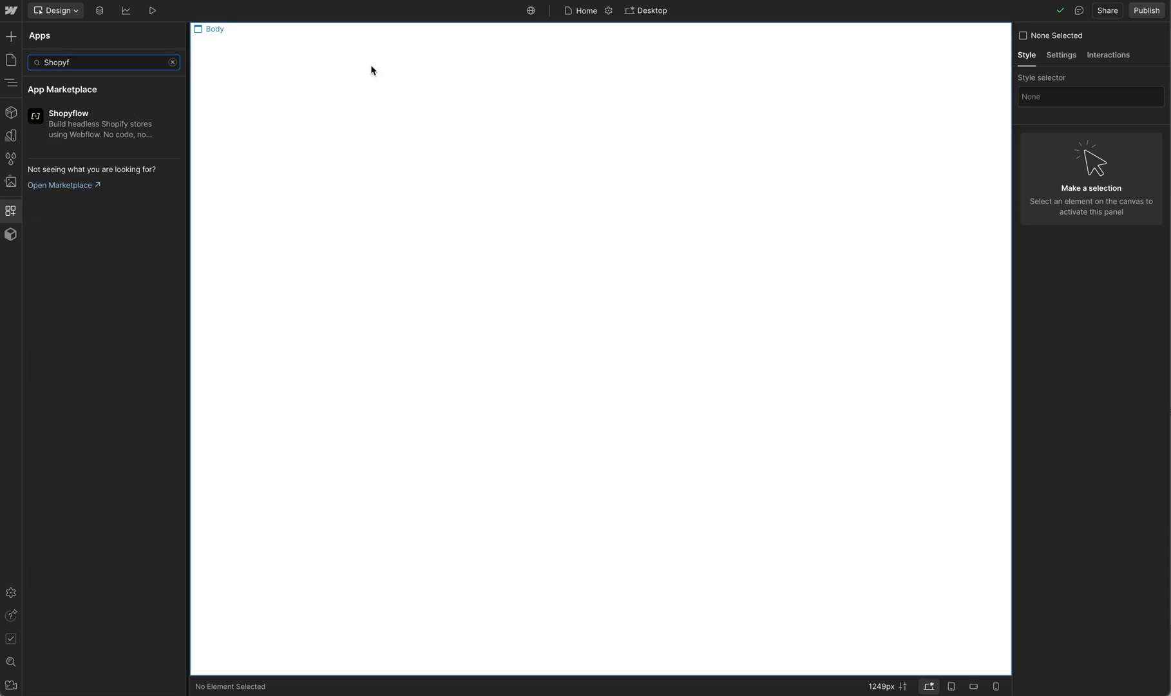
{"action": "left_click", "coordinate": [113, 118]}
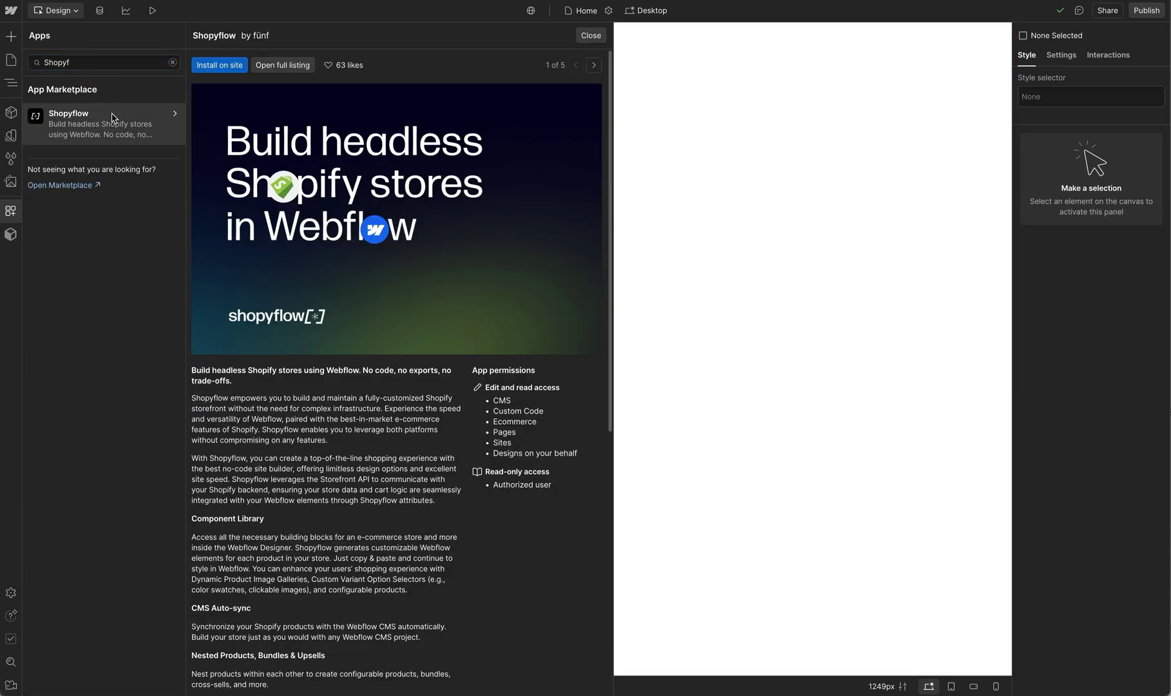
{"action": "left_click", "coordinate": [213, 68]}
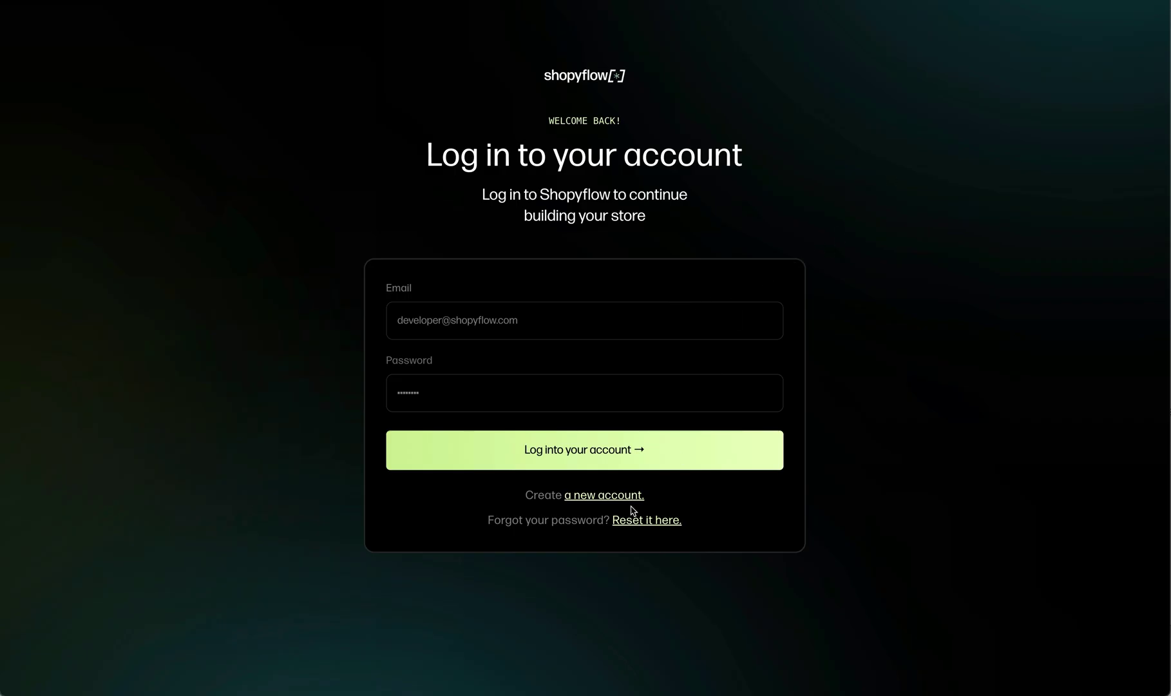
- Switch to the new-account option, then return to the Shopyflow login form
{"action": "left_click", "coordinate": [611, 496]}
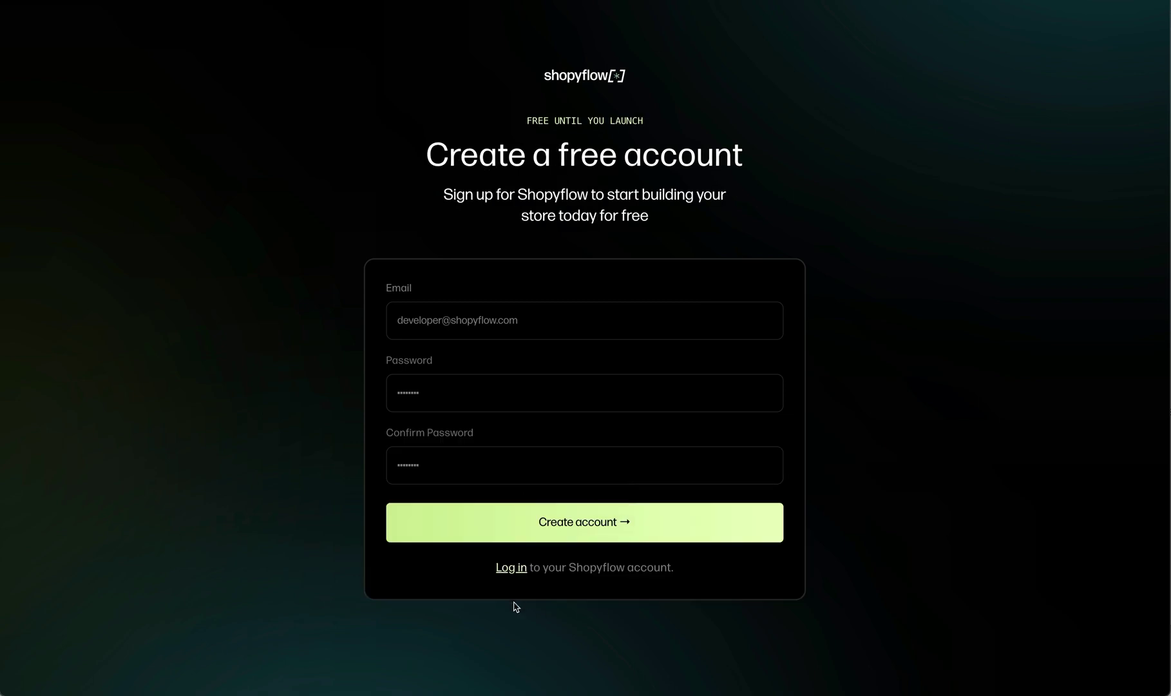
{"action": "left_click", "coordinate": [513, 567]}
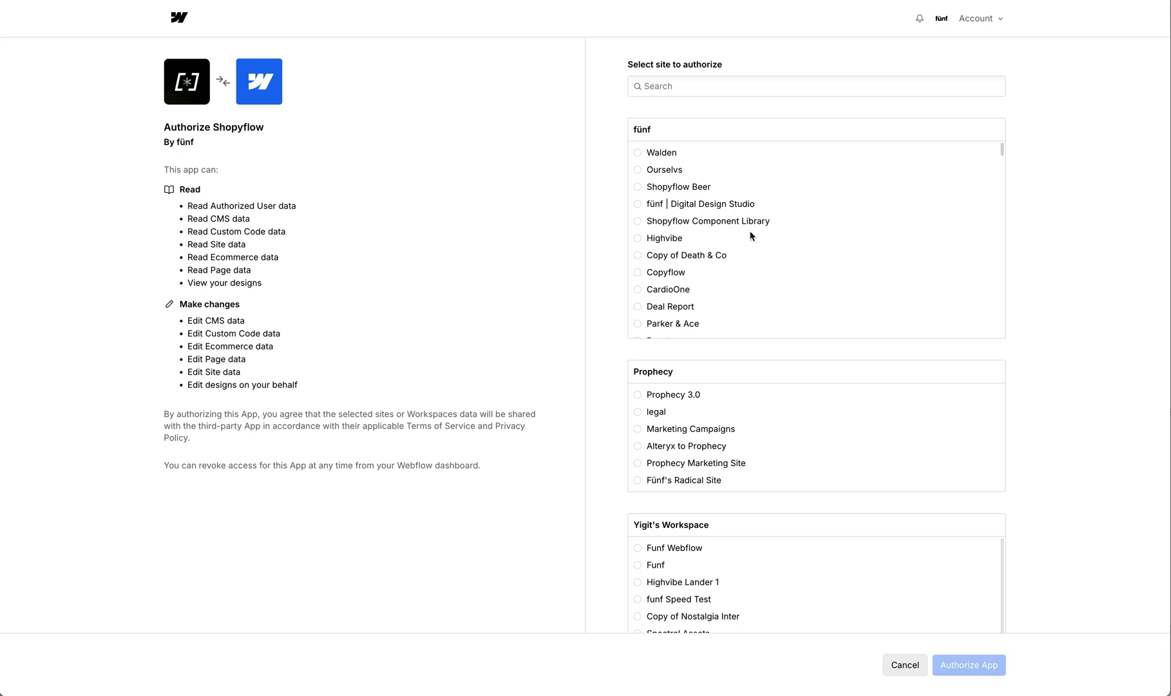
- Filter sites by 'Shopyf' and authorize Shopyflow for the Shopyflow Quick Start site
{"action": "type", "text": "Shopyf"}
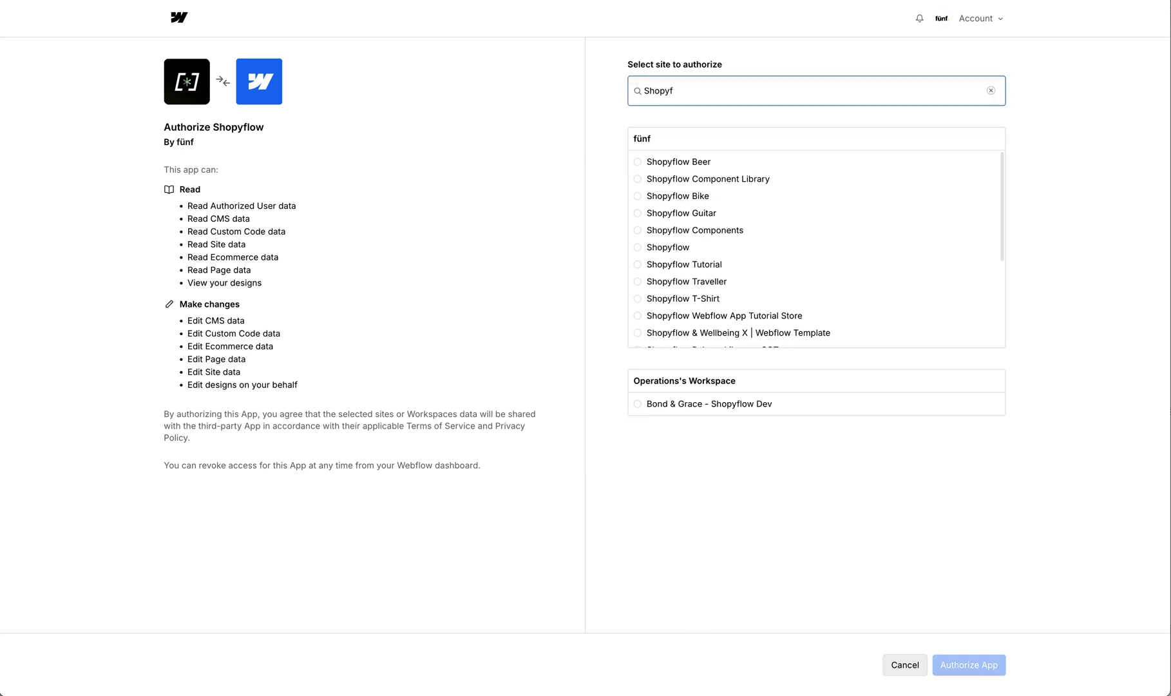
{"action": "scroll", "coordinate": [868, 230], "scroll_direction": "down", "scroll_amount": 3}
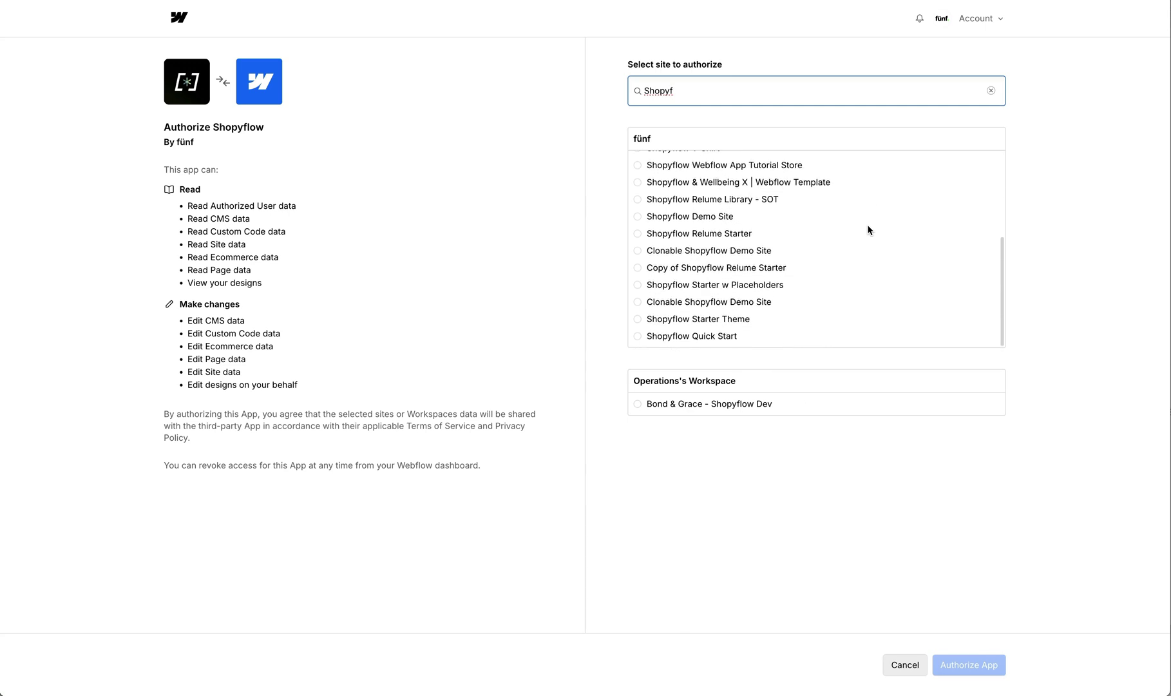
{"action": "left_click", "coordinate": [667, 336]}
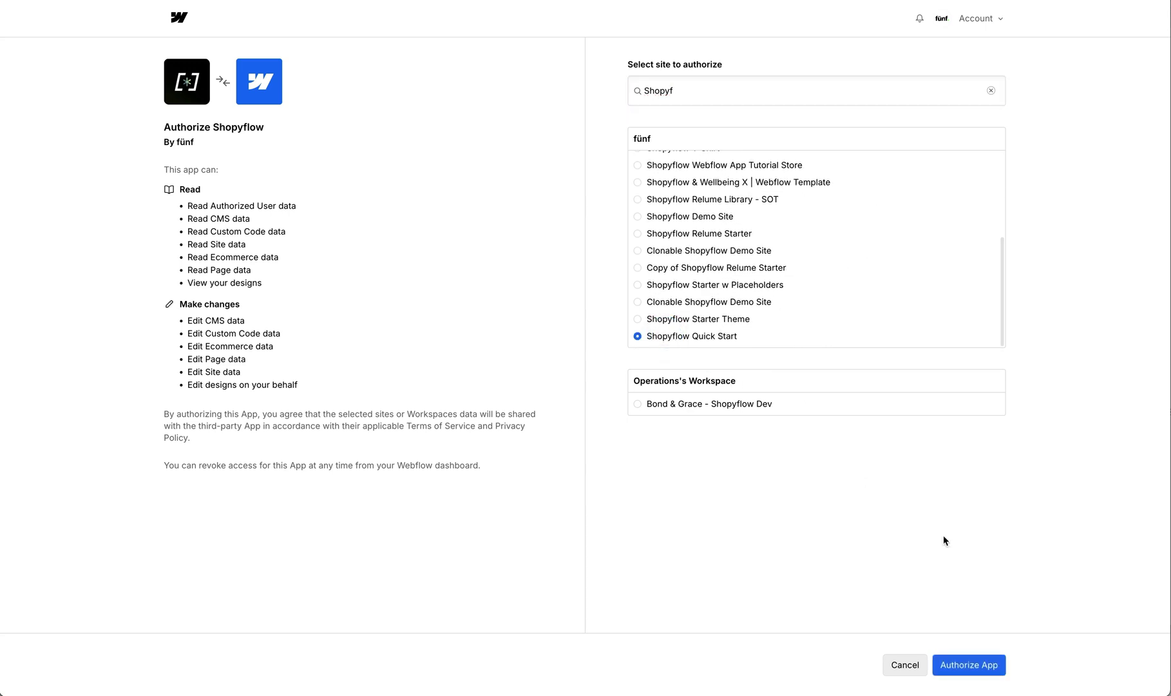
{"action": "left_click", "coordinate": [990, 665]}
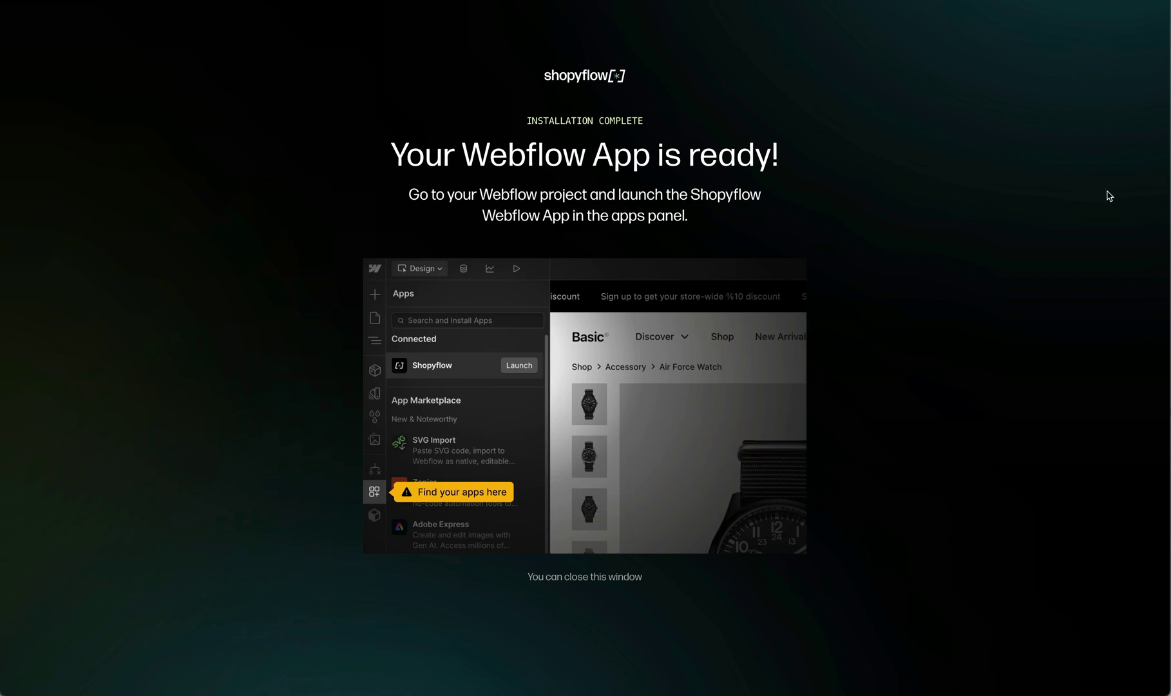
- Return to Webflow Designer, close the app listing, clear the search and launch Shopyflow
{"action": "key", "text": "ctrl+w"}
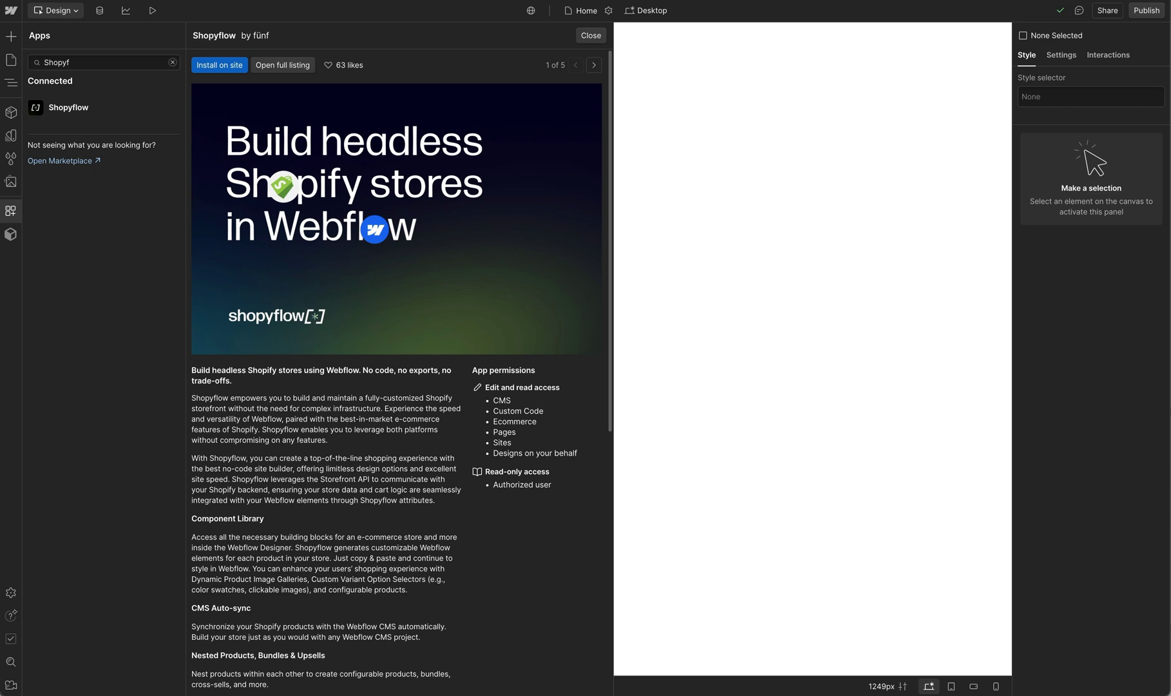
{"action": "left_click", "coordinate": [588, 35]}
{"action": "left_click", "coordinate": [172, 62]}
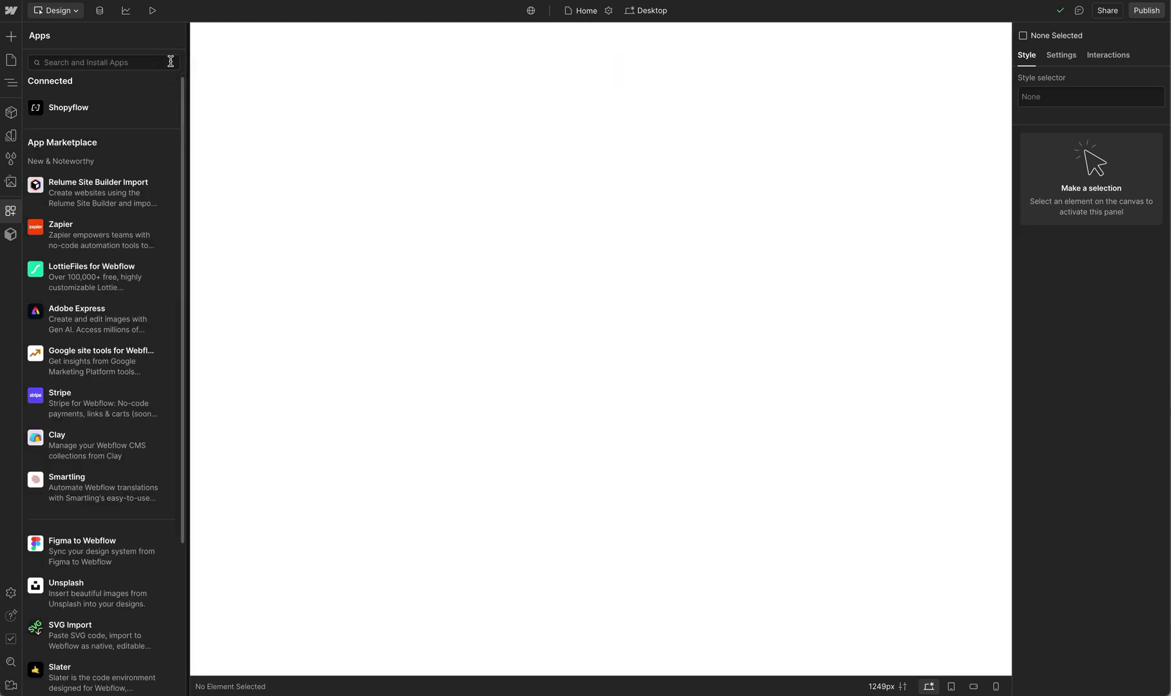
{"action": "left_click", "coordinate": [151, 110]}
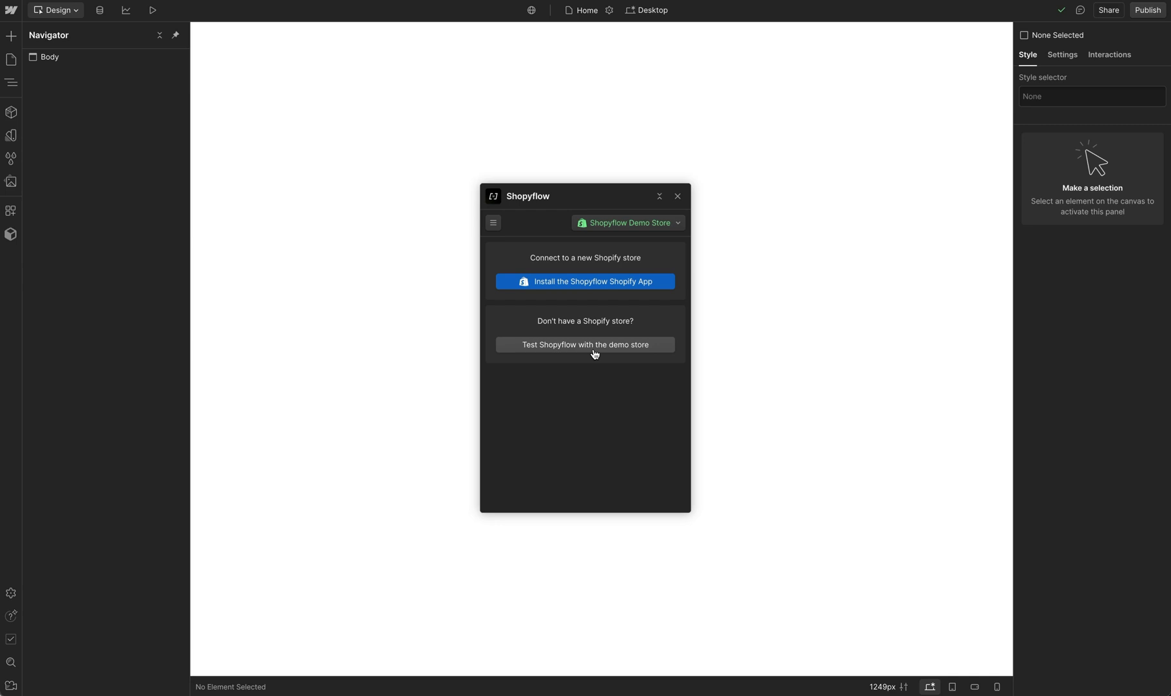
- Connect Shopyflow to the demo store and open its Installation section
{"action": "left_click", "coordinate": [594, 350]}
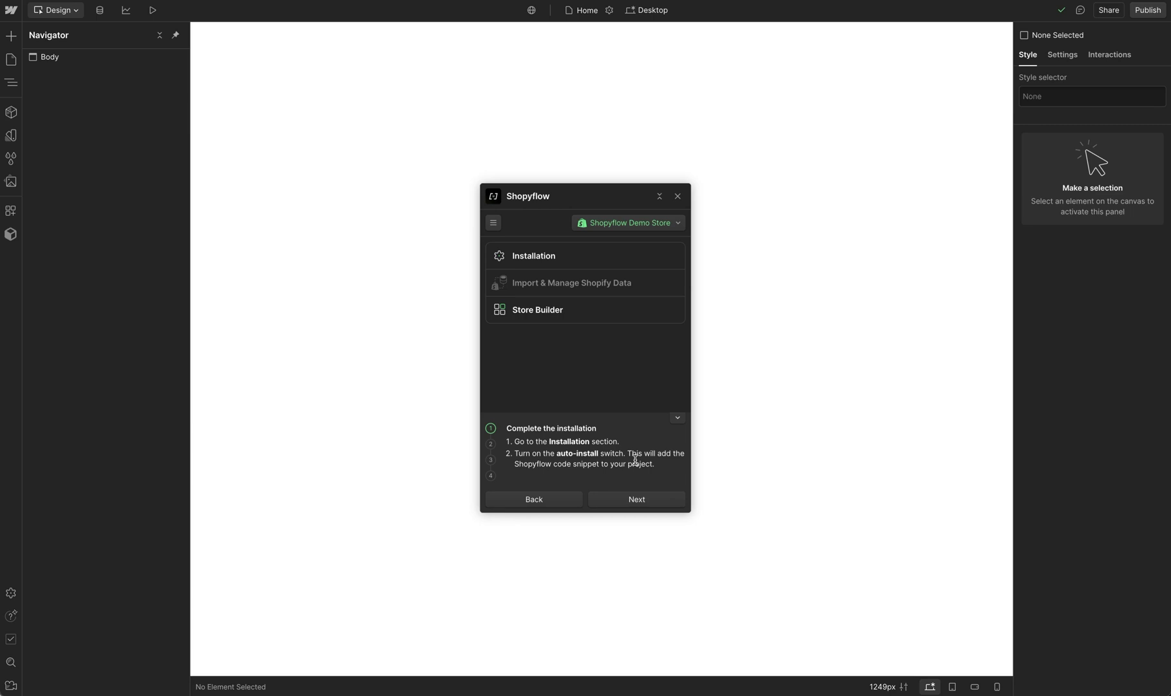
{"action": "left_click", "coordinate": [674, 419]}
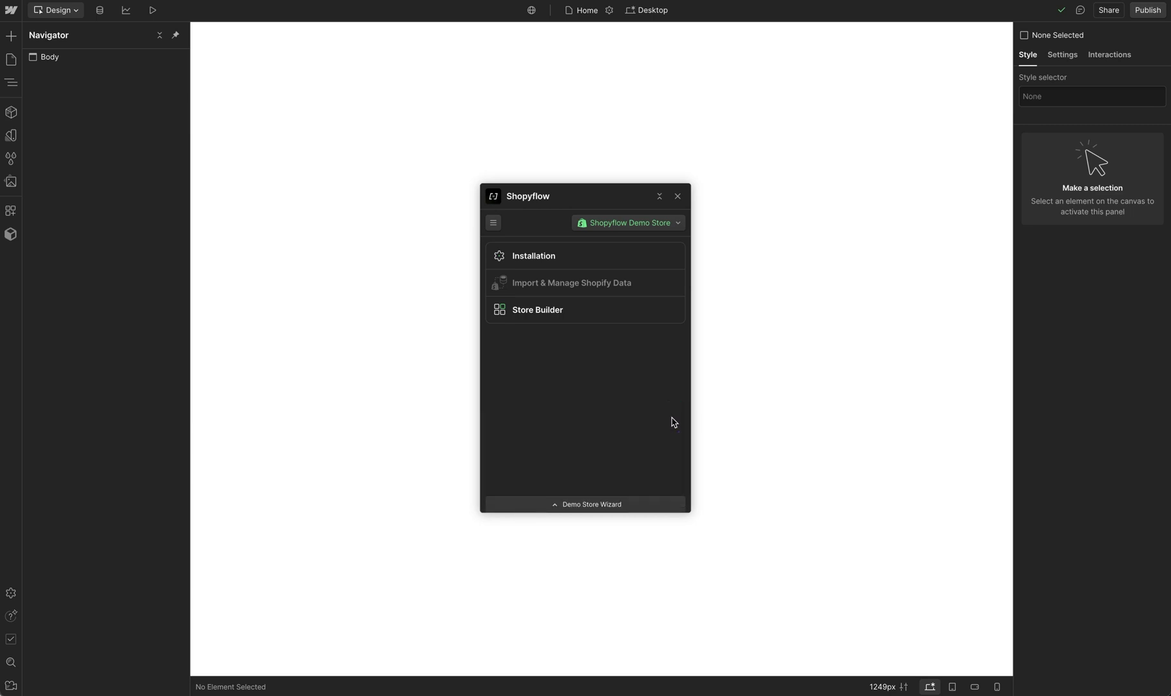
{"action": "left_click", "coordinate": [531, 256]}
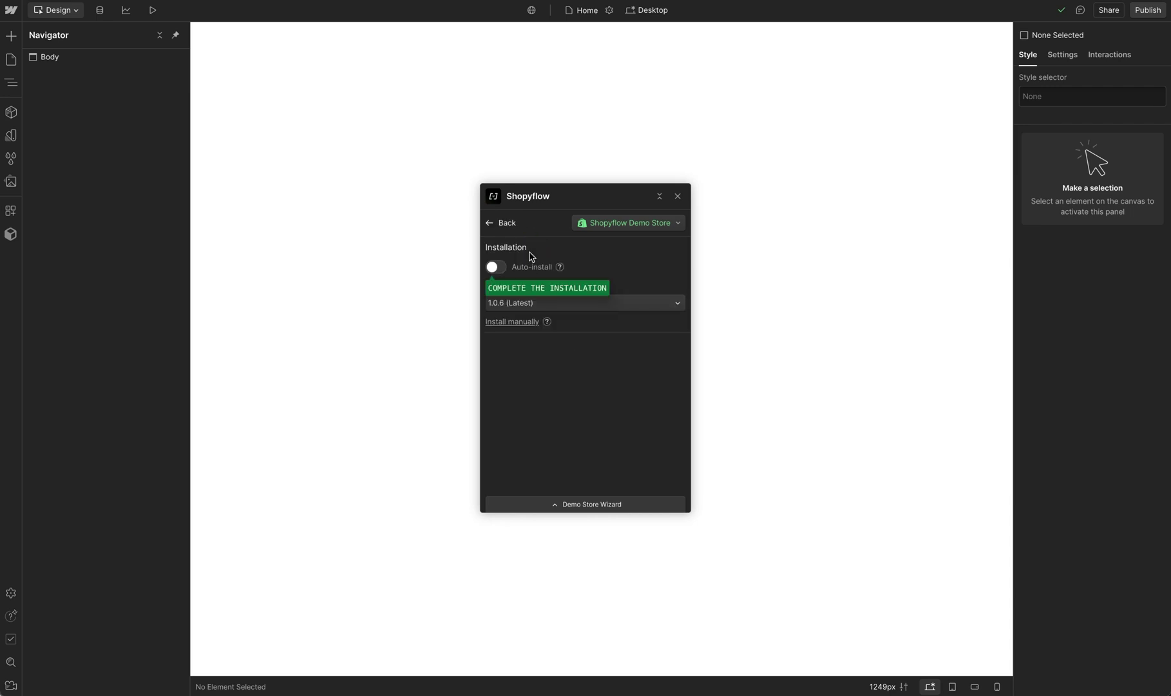
- Enable Shopyflow auto-install, acknowledge the warning, and save the setting
{"action": "left_click", "coordinate": [496, 266]}
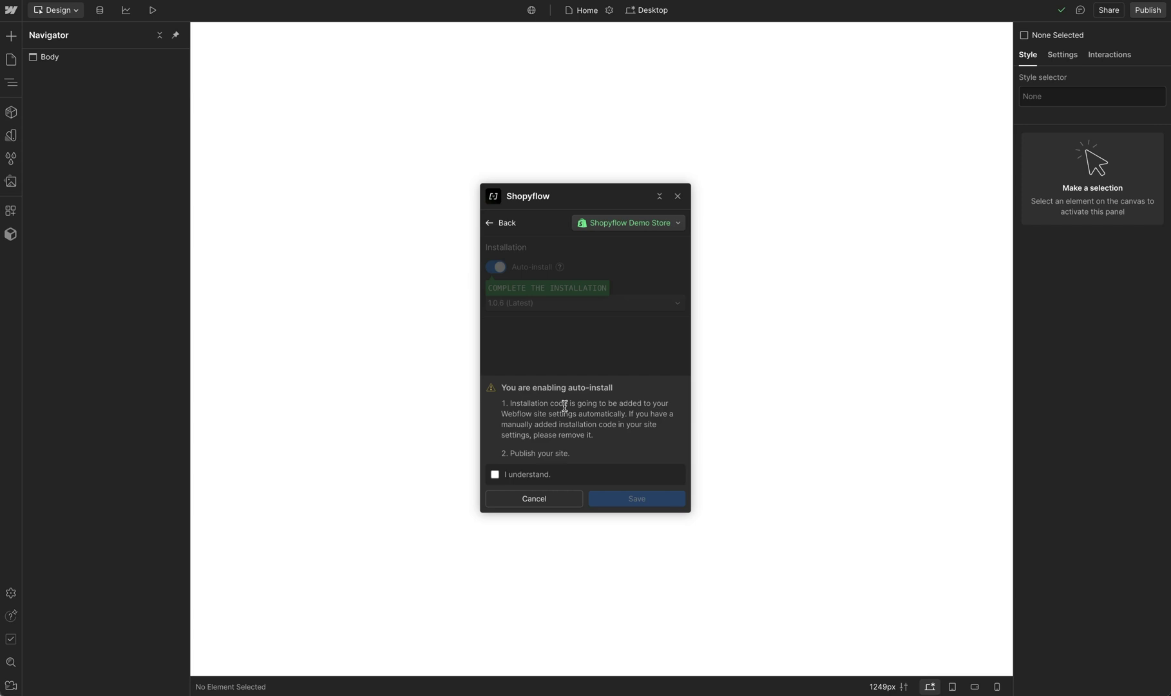
{"action": "left_click", "coordinate": [494, 475]}
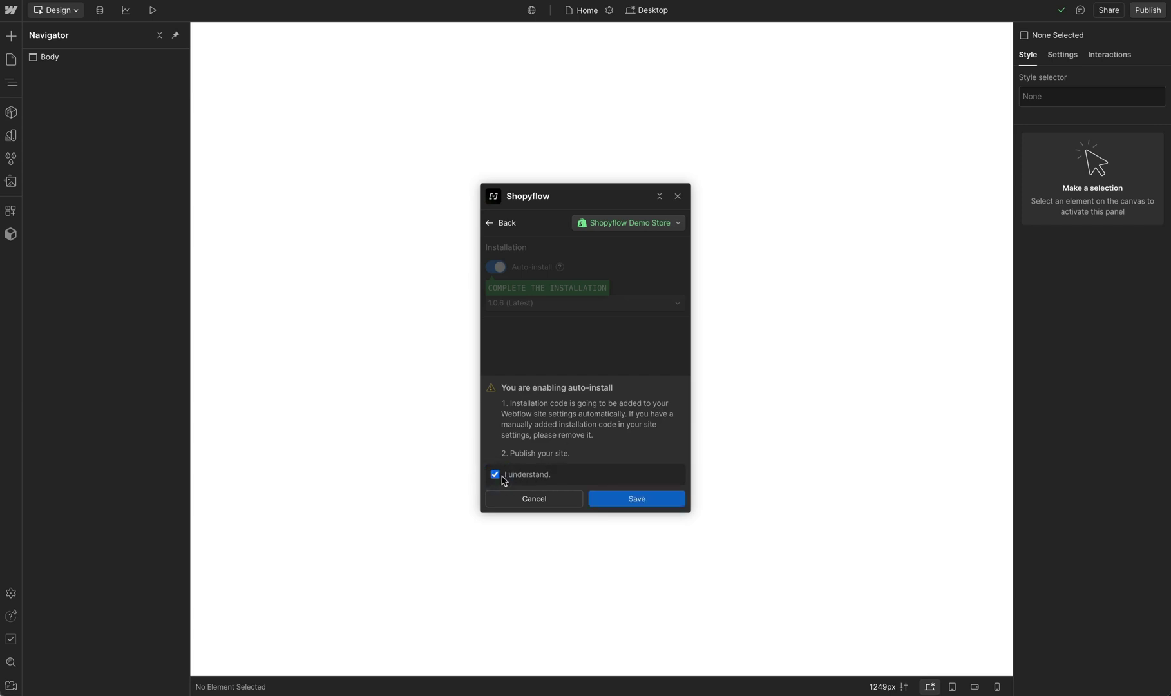
{"action": "left_click", "coordinate": [634, 505]}
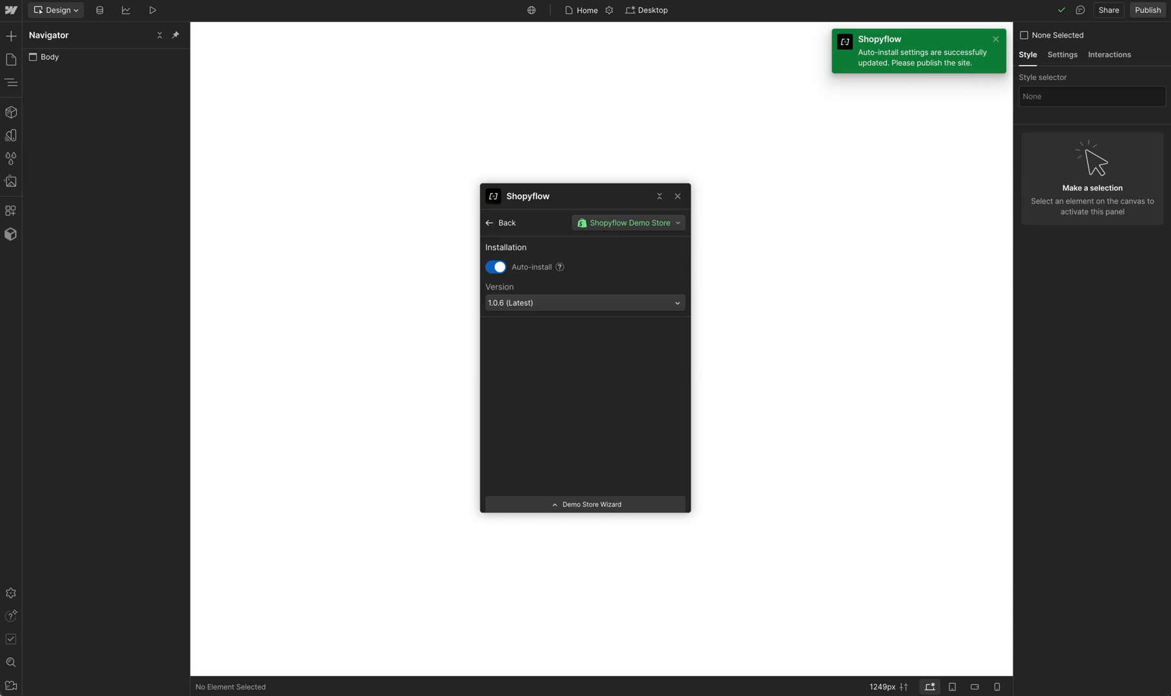
- Publish the site to its staging webflow.io domain
{"action": "left_click", "coordinate": [1147, 9]}
{"action": "left_click", "coordinate": [995, 39]}
{"action": "left_click", "coordinate": [1111, 196]}
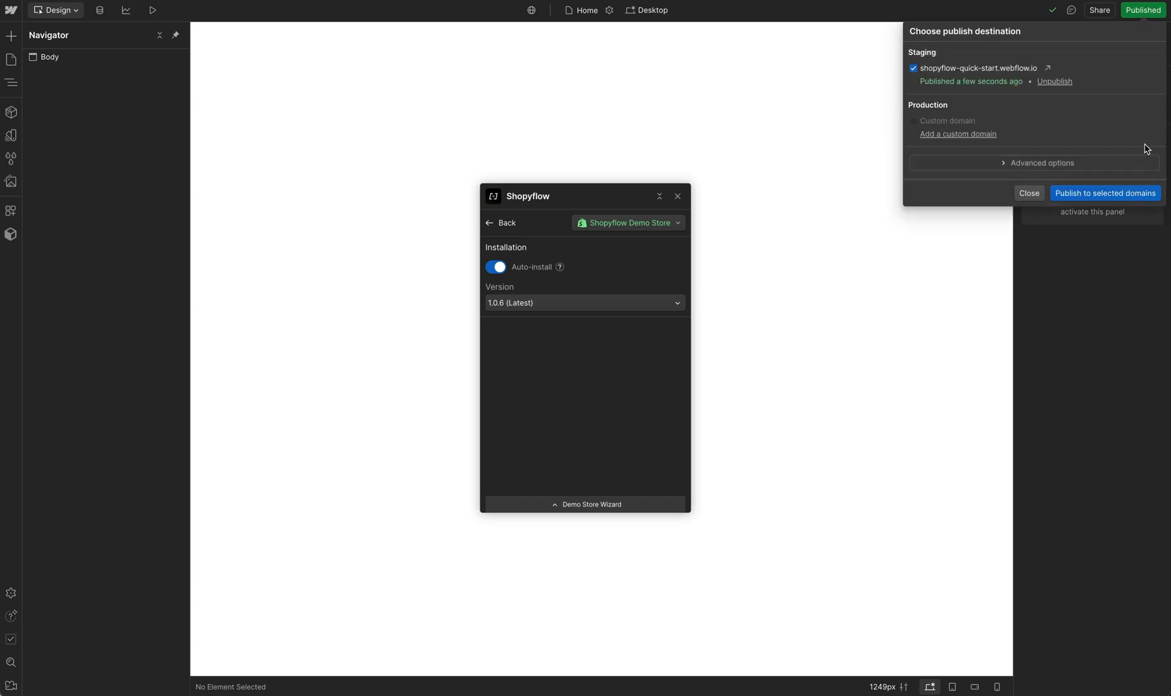
{"action": "left_click", "coordinate": [1026, 193]}
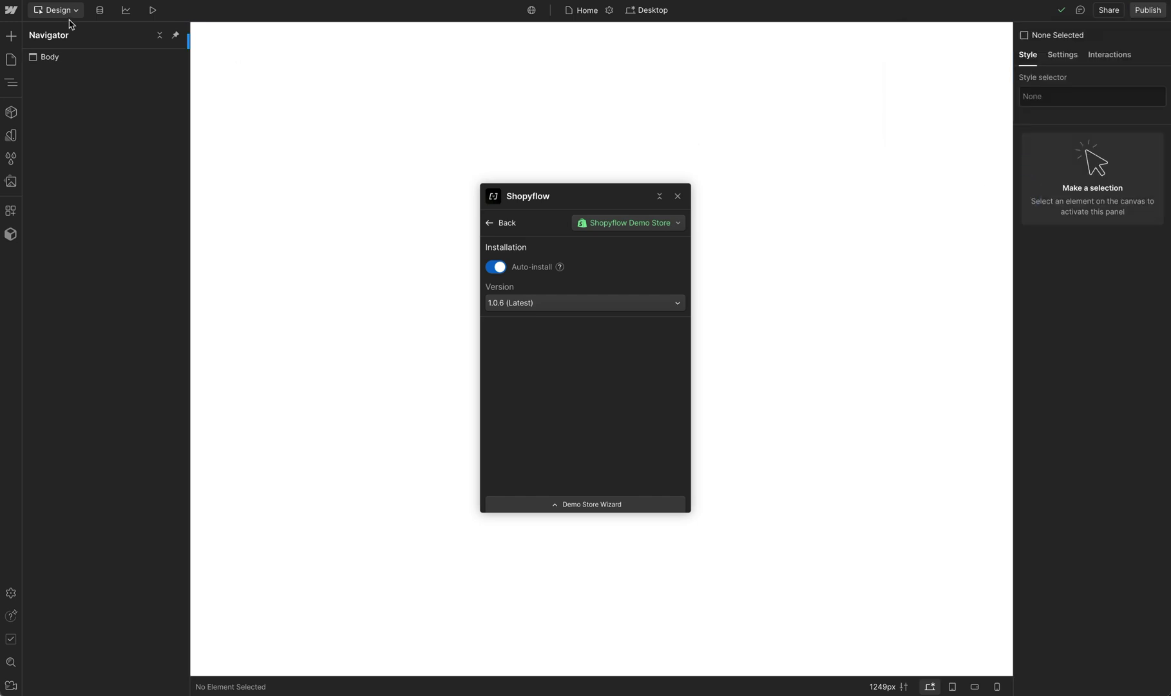
{"action": "left_click", "coordinate": [11, 10]}
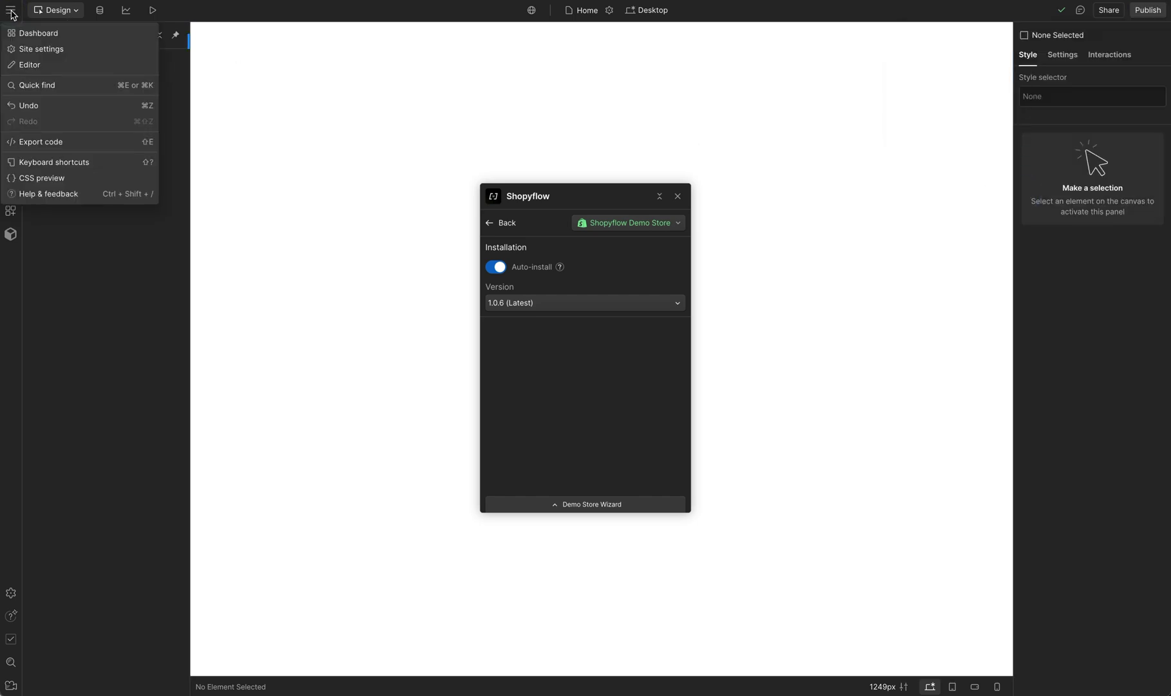
{"action": "left_click", "coordinate": [79, 55]}
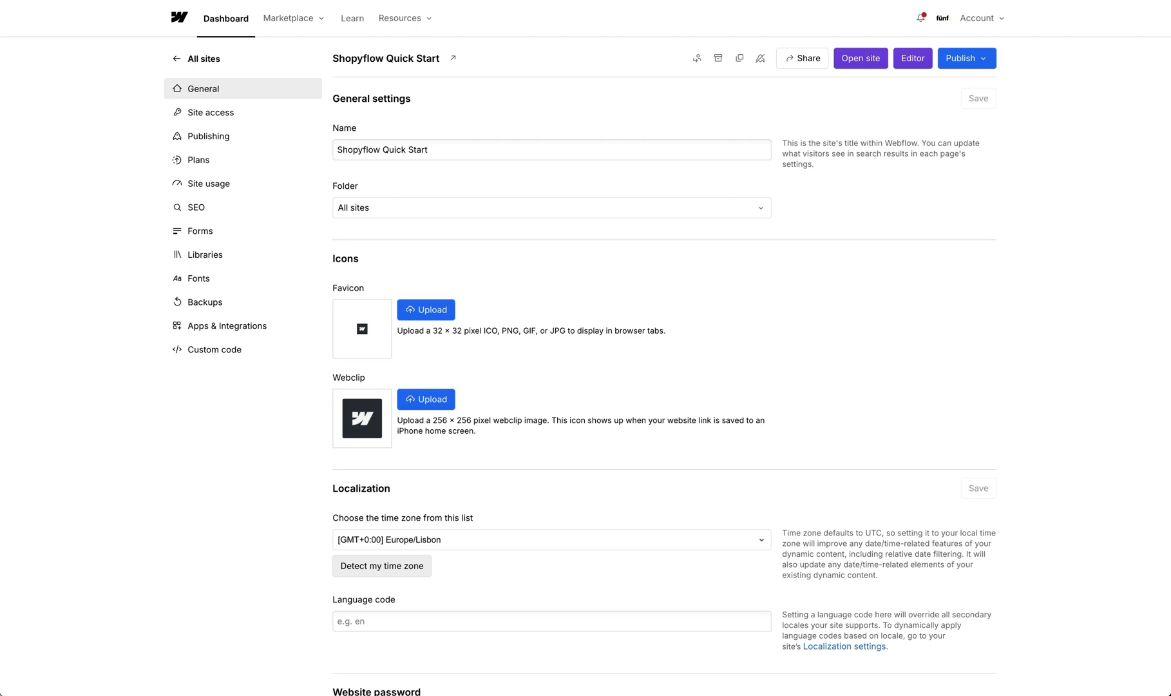
{"action": "left_click", "coordinate": [205, 359]}
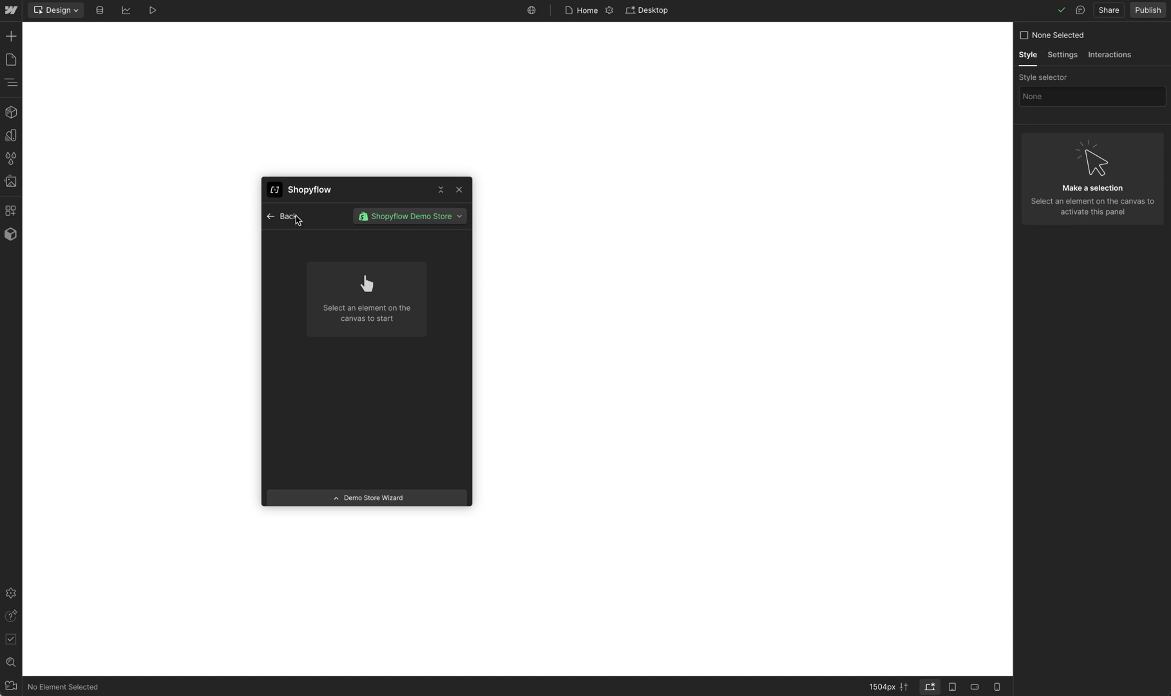
- Build a Store Builder Buy Module for Apple iPhone 15 and copy it
{"action": "left_click", "coordinate": [271, 217]}
{"action": "left_click", "coordinate": [270, 220]}
{"action": "left_click", "coordinate": [326, 300]}
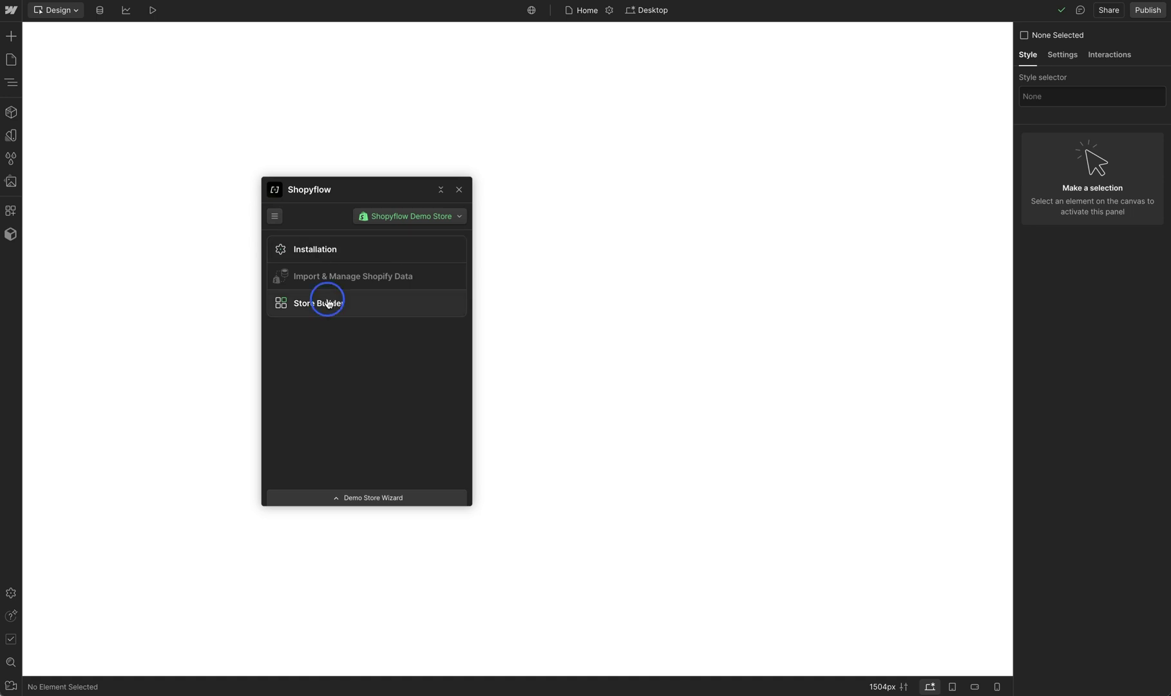
{"action": "left_click", "coordinate": [328, 244]}
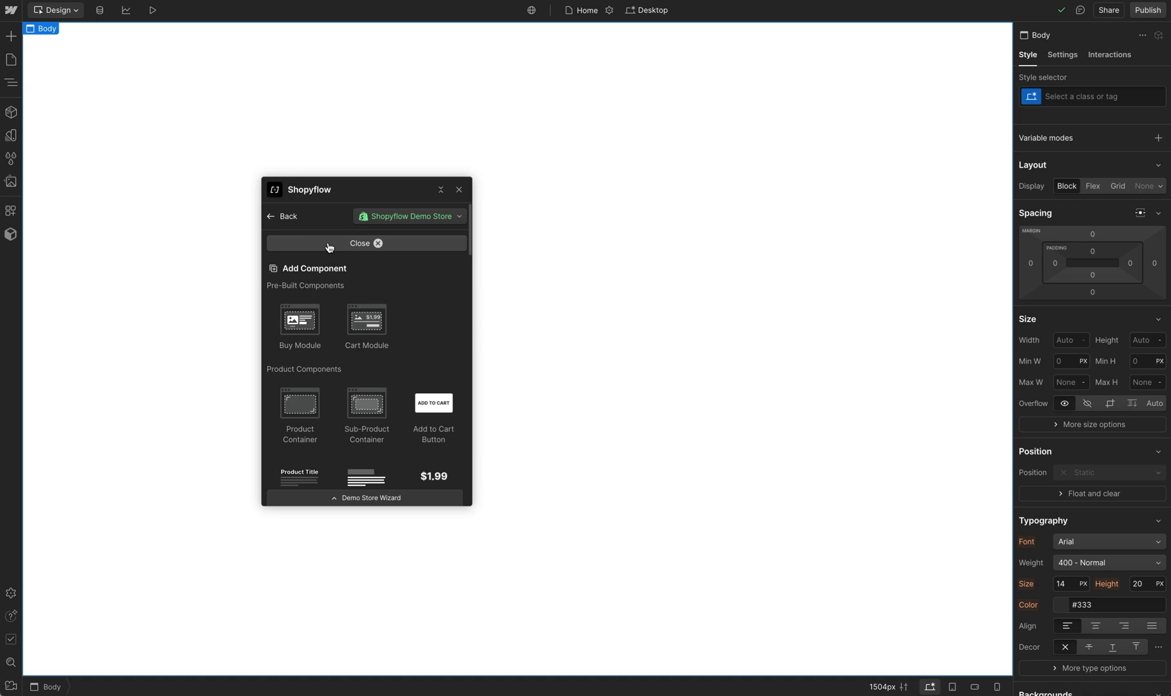
{"action": "left_click", "coordinate": [294, 324]}
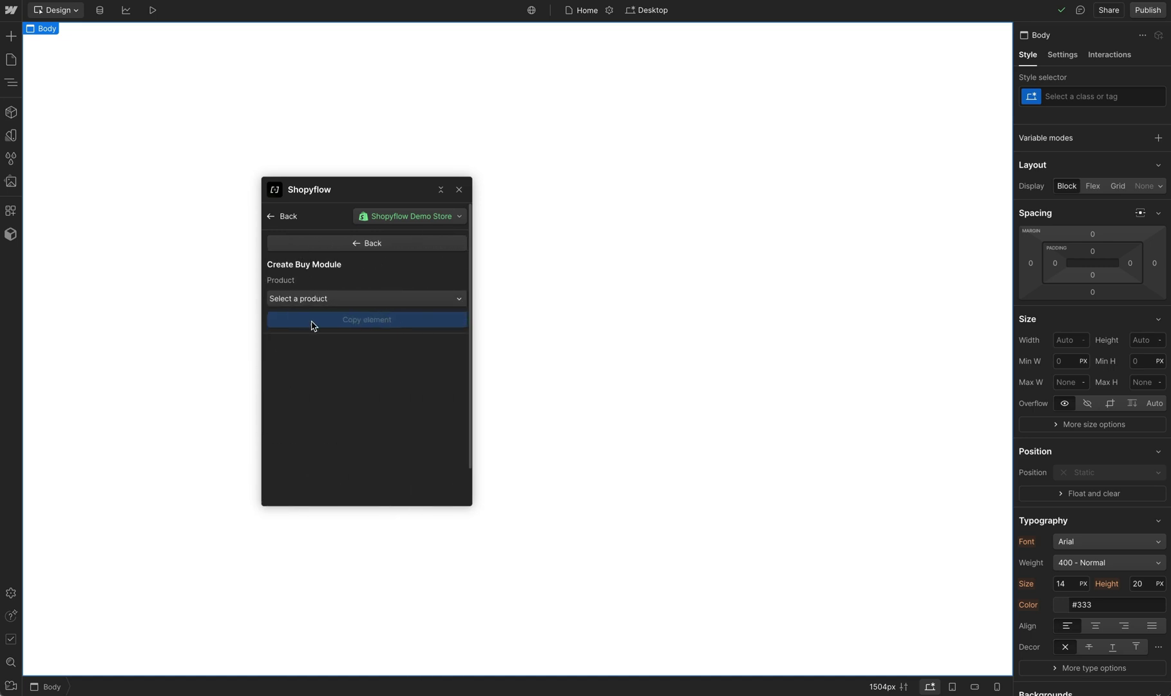
{"action": "left_click", "coordinate": [329, 302]}
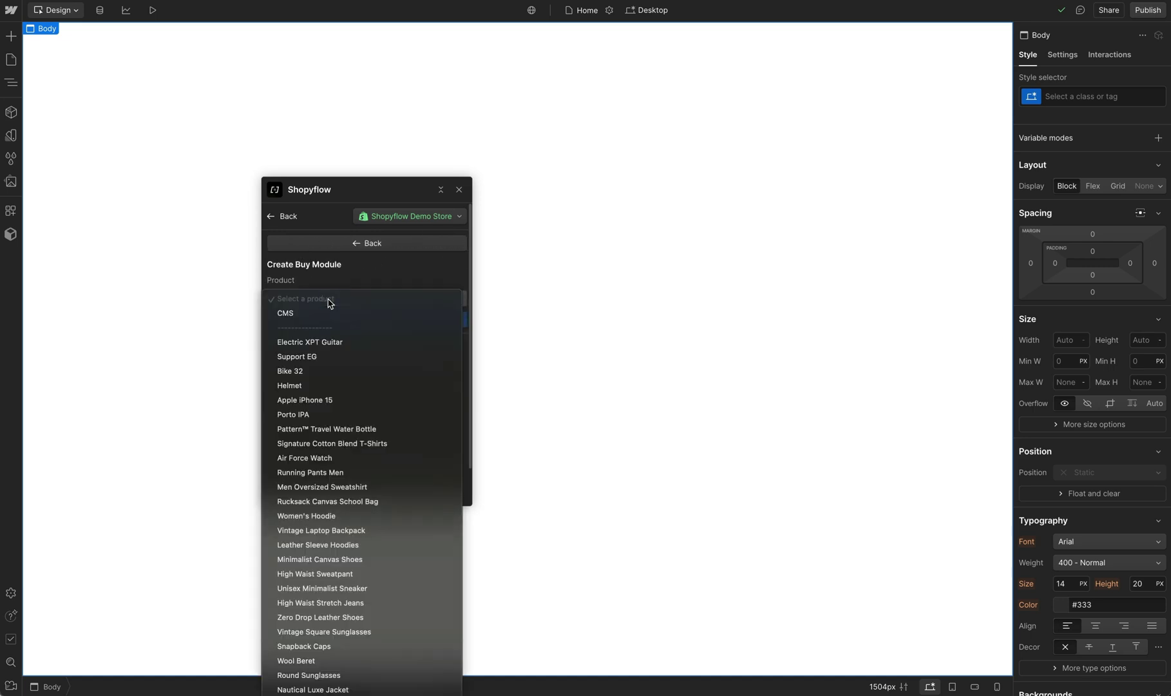
{"action": "left_click", "coordinate": [342, 401]}
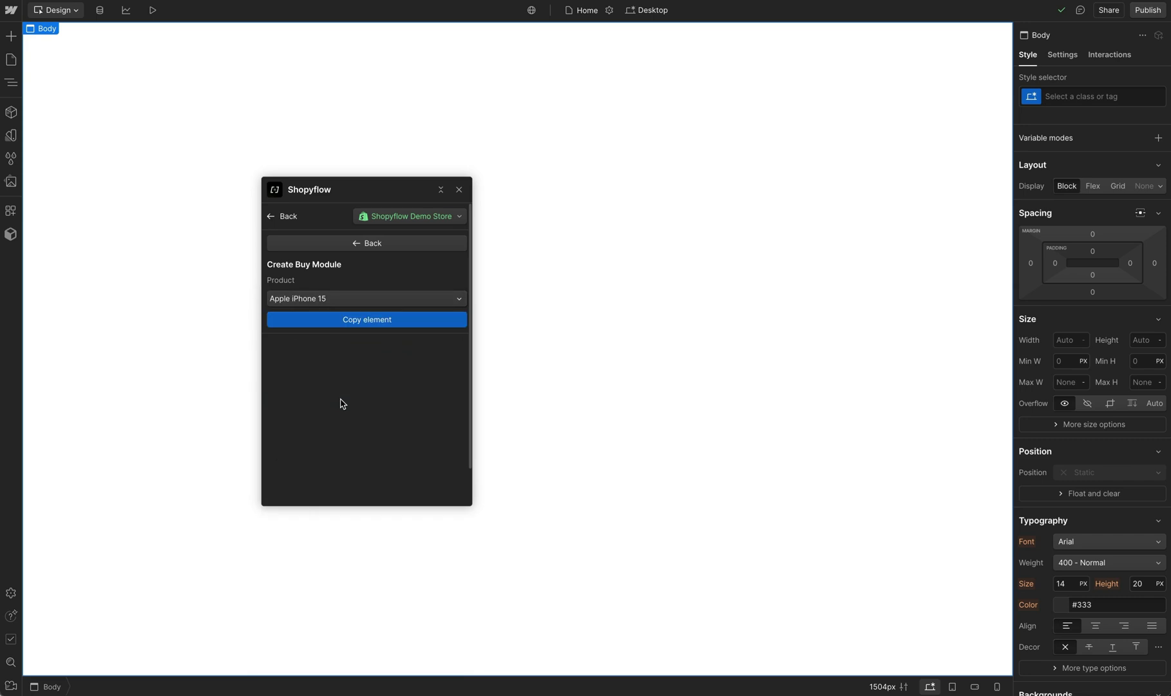
{"action": "left_click", "coordinate": [369, 325]}
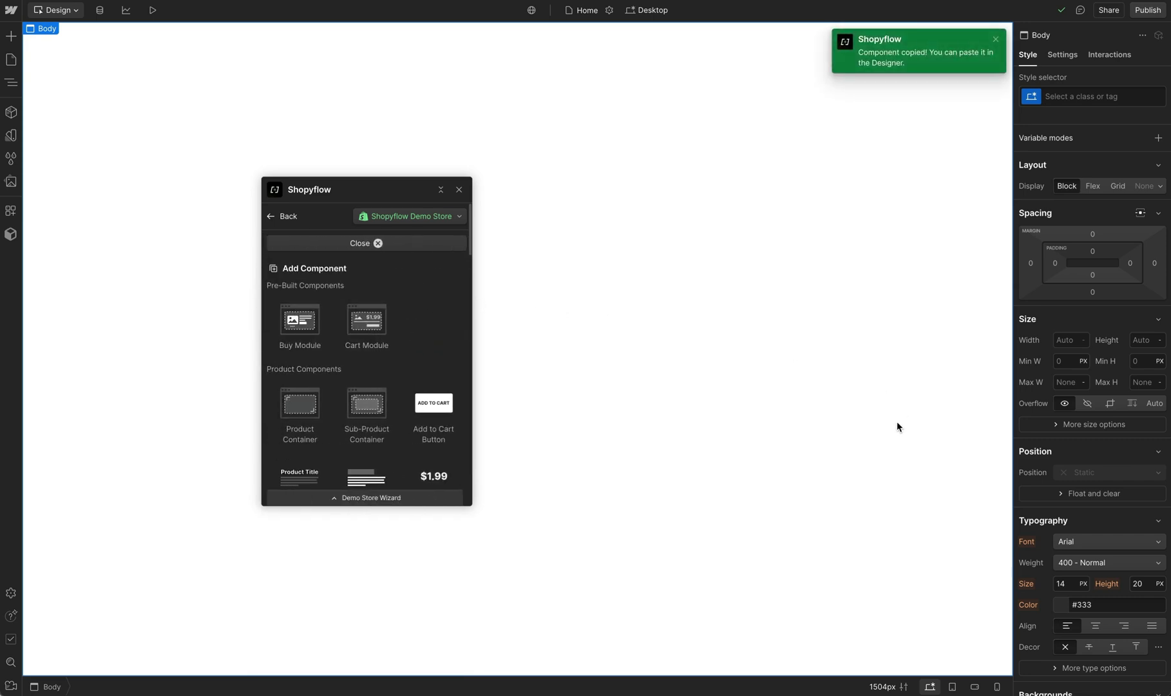
- Paste the iPhone 15 buy module and expand Product Container, layout and gallery in the Navigator
{"action": "key", "text": "ctrl+v"}
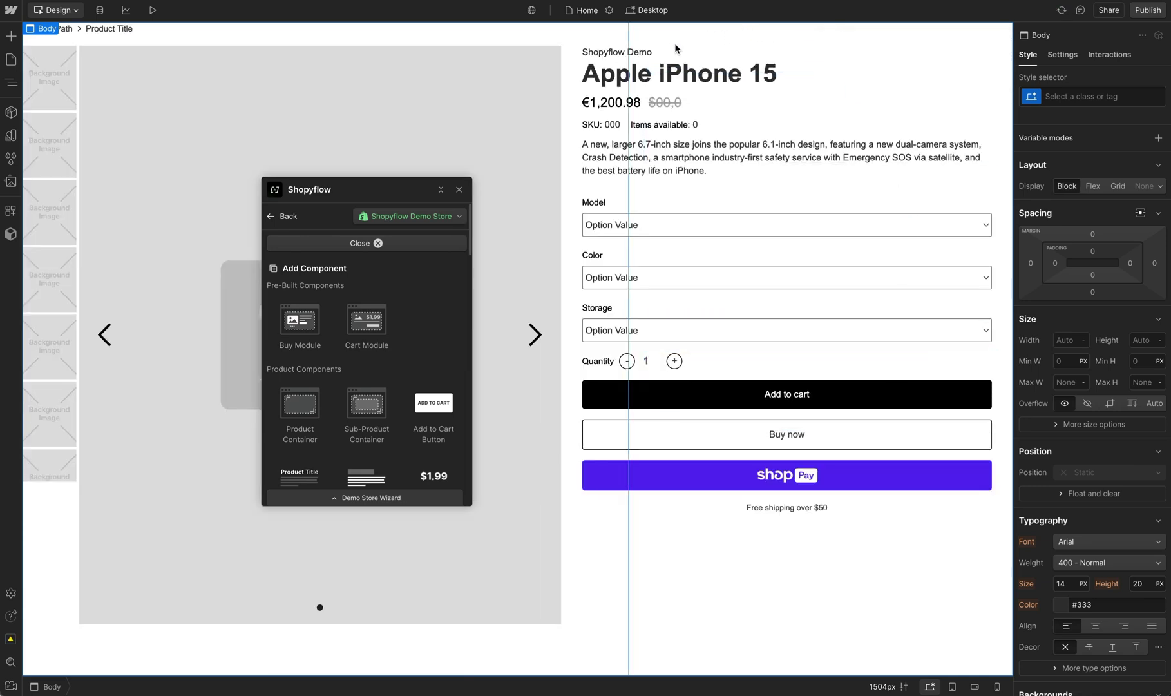
{"action": "left_click", "coordinate": [11, 83]}
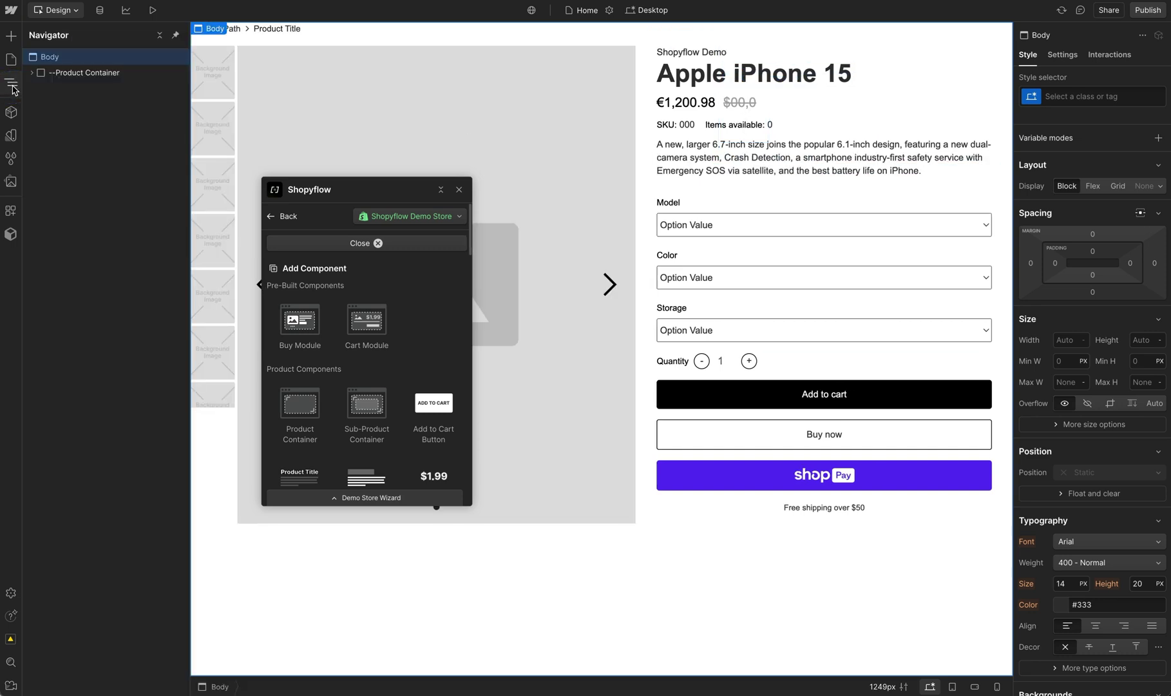
{"action": "left_click", "coordinate": [32, 72]}
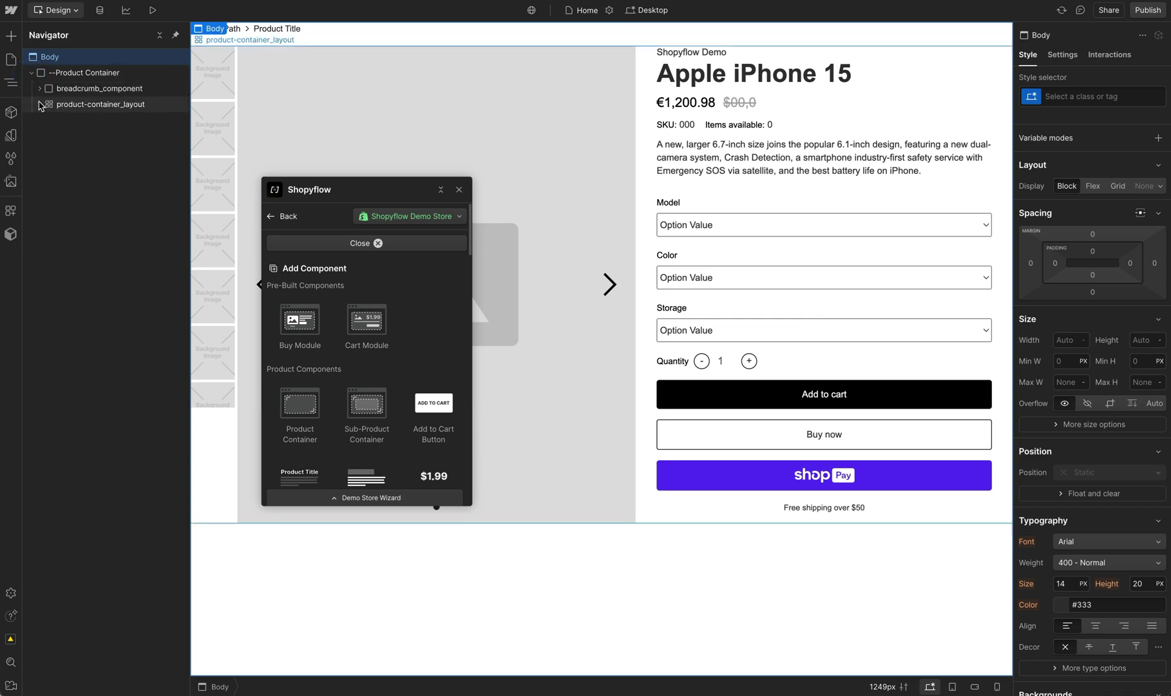
{"action": "left_click", "coordinate": [97, 103]}
{"action": "left_click", "coordinate": [39, 104]}
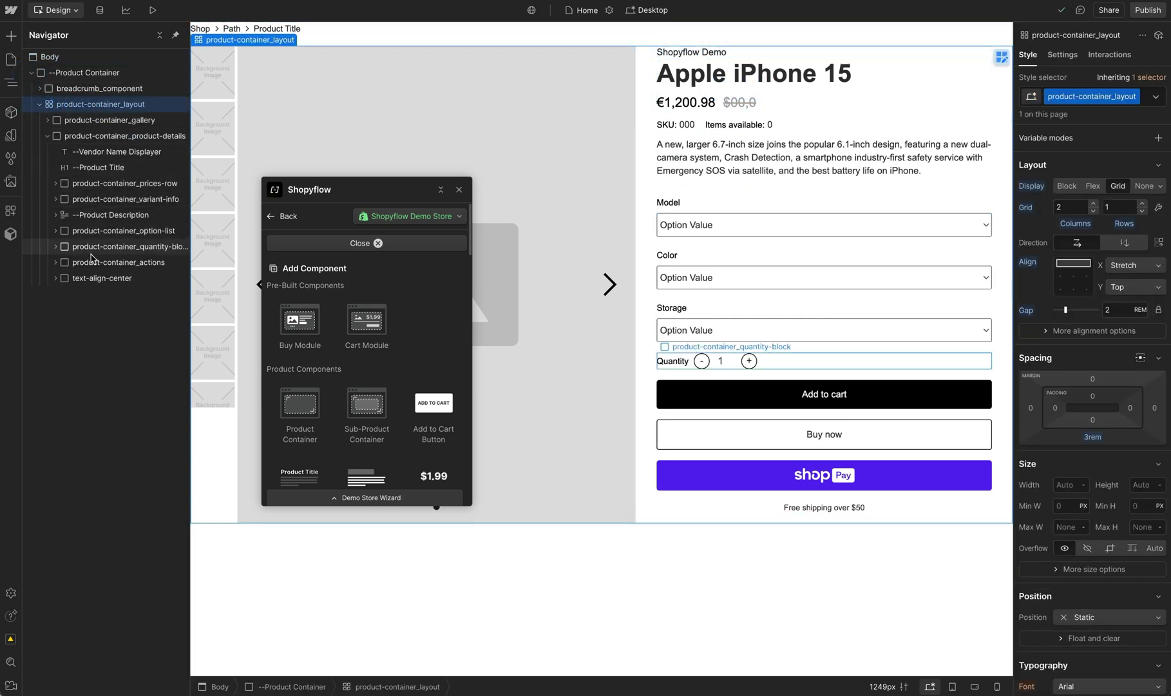
{"action": "left_click", "coordinate": [47, 120]}
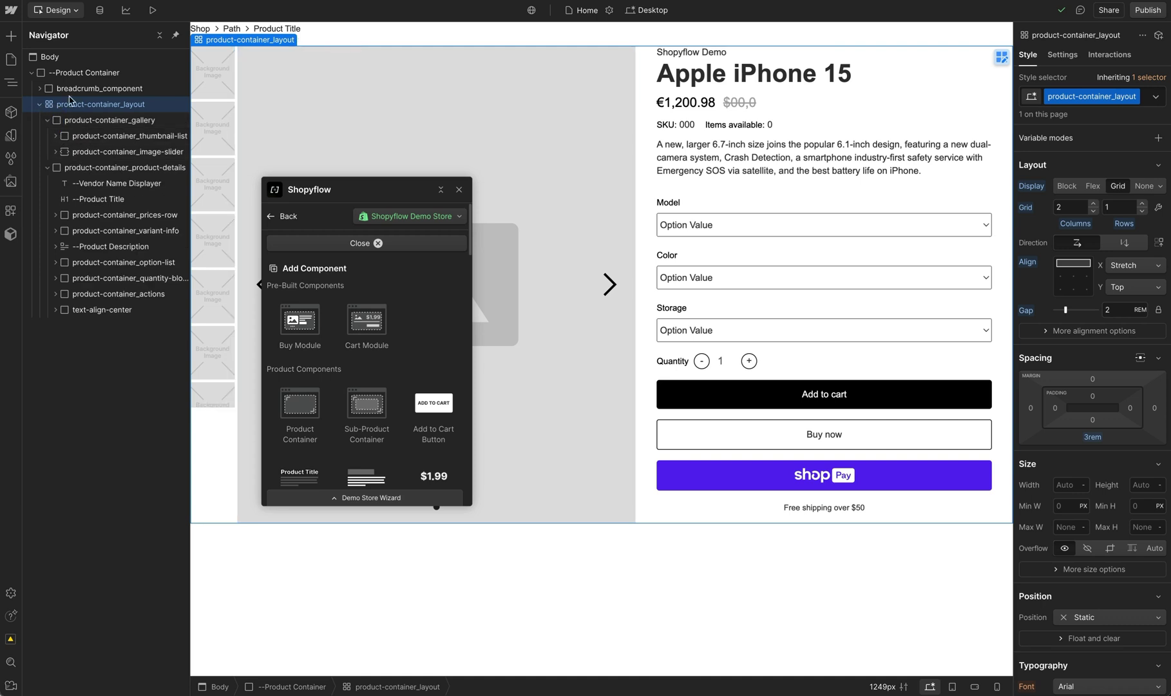
{"action": "left_click", "coordinate": [91, 76]}
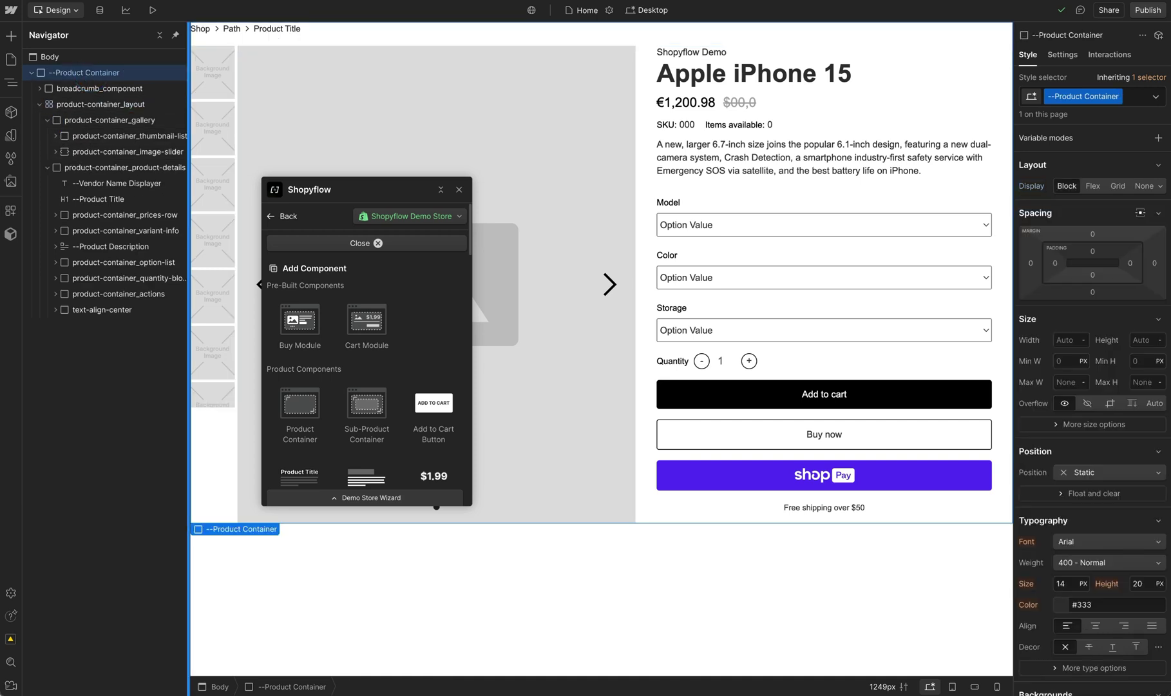
- Inspect the Shopyflow custom attributes on the Product Title, Price and Add to Cart Button
{"action": "left_click", "coordinate": [1062, 55]}
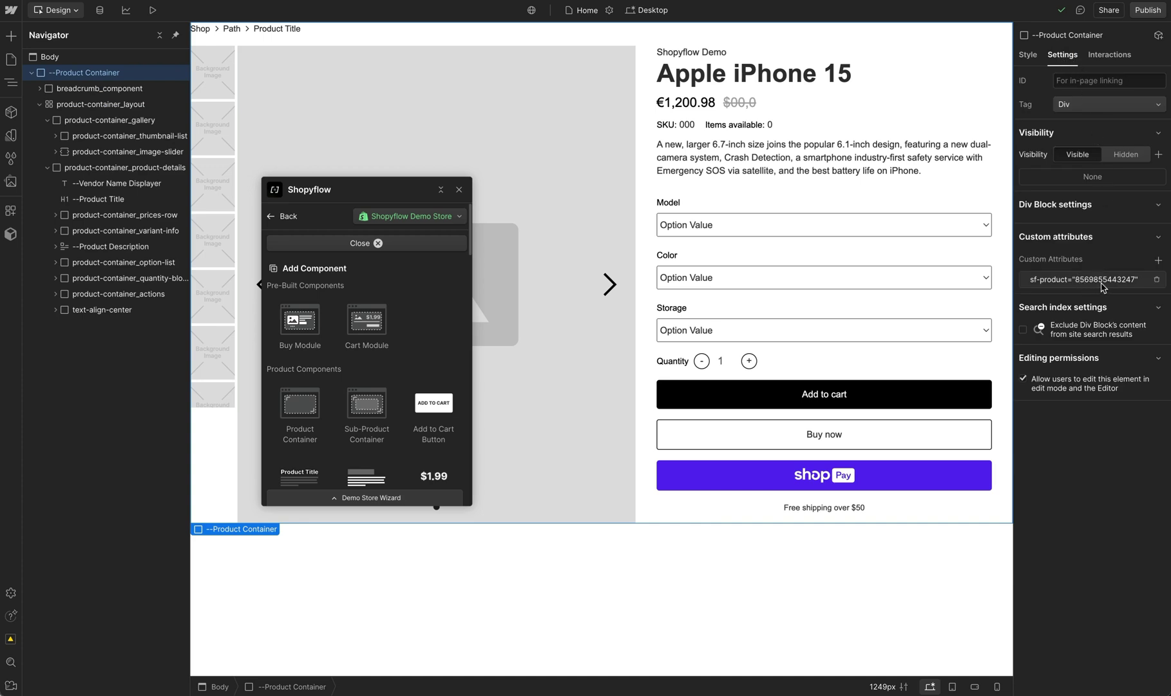
{"action": "left_click", "coordinate": [766, 78]}
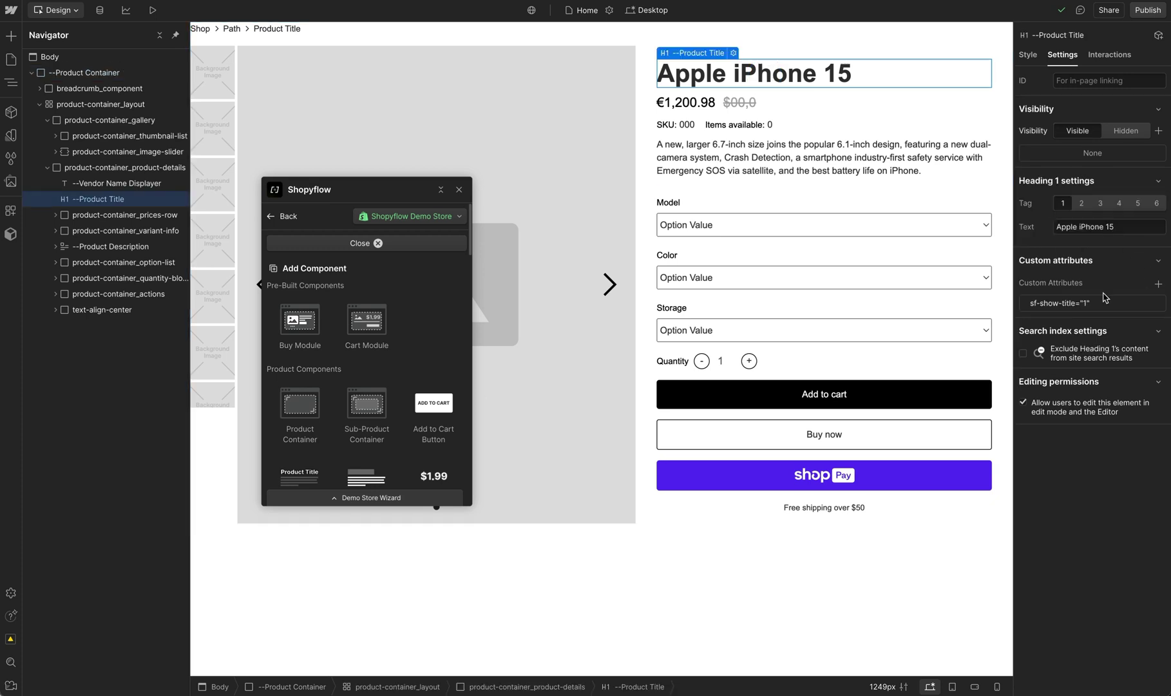
{"action": "left_click", "coordinate": [685, 103]}
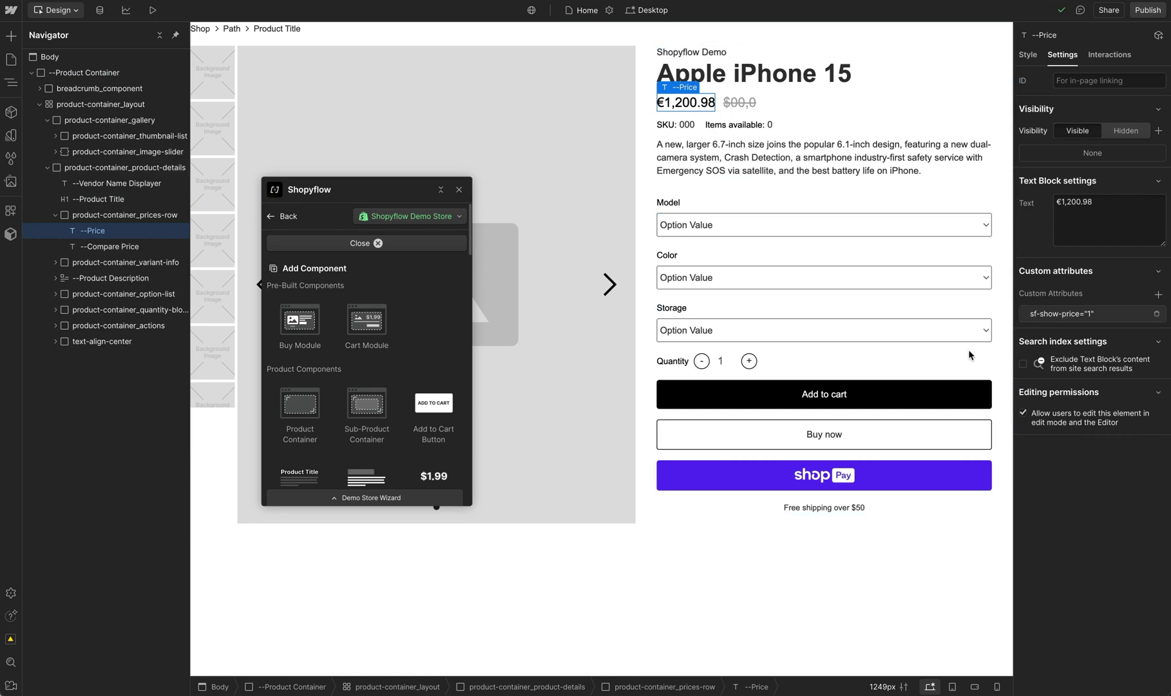
{"action": "left_click", "coordinate": [662, 405]}
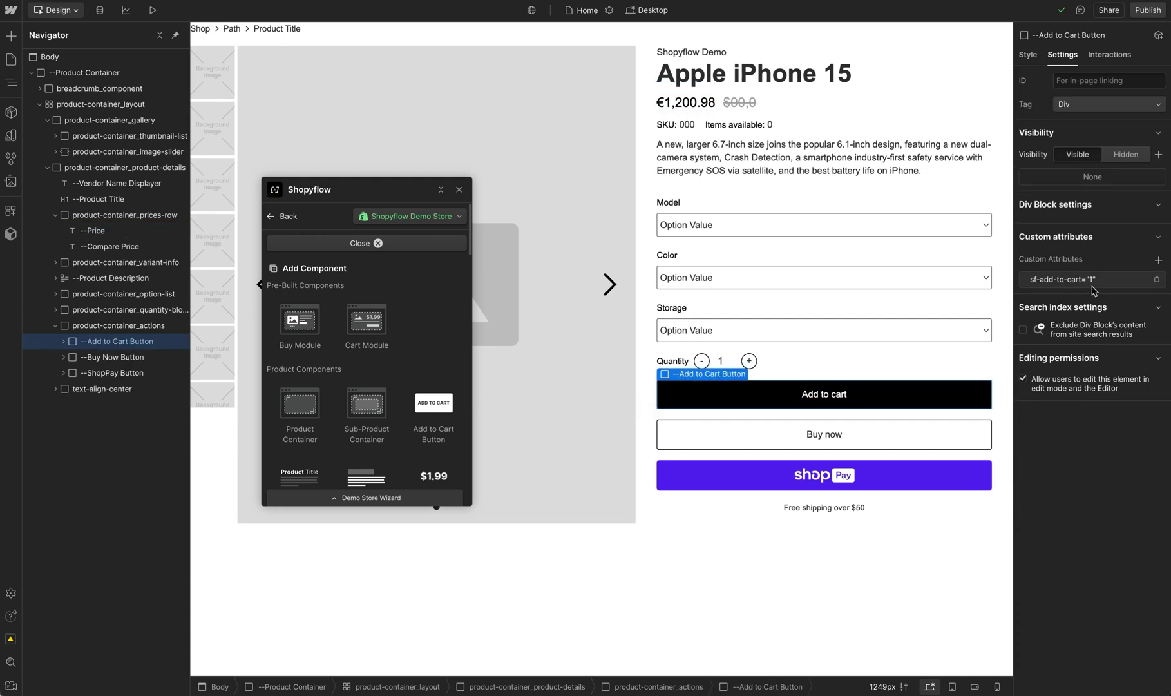
- Wrap the Product Container in a div with class Container and max width 1000
{"action": "left_click", "coordinate": [94, 73]}
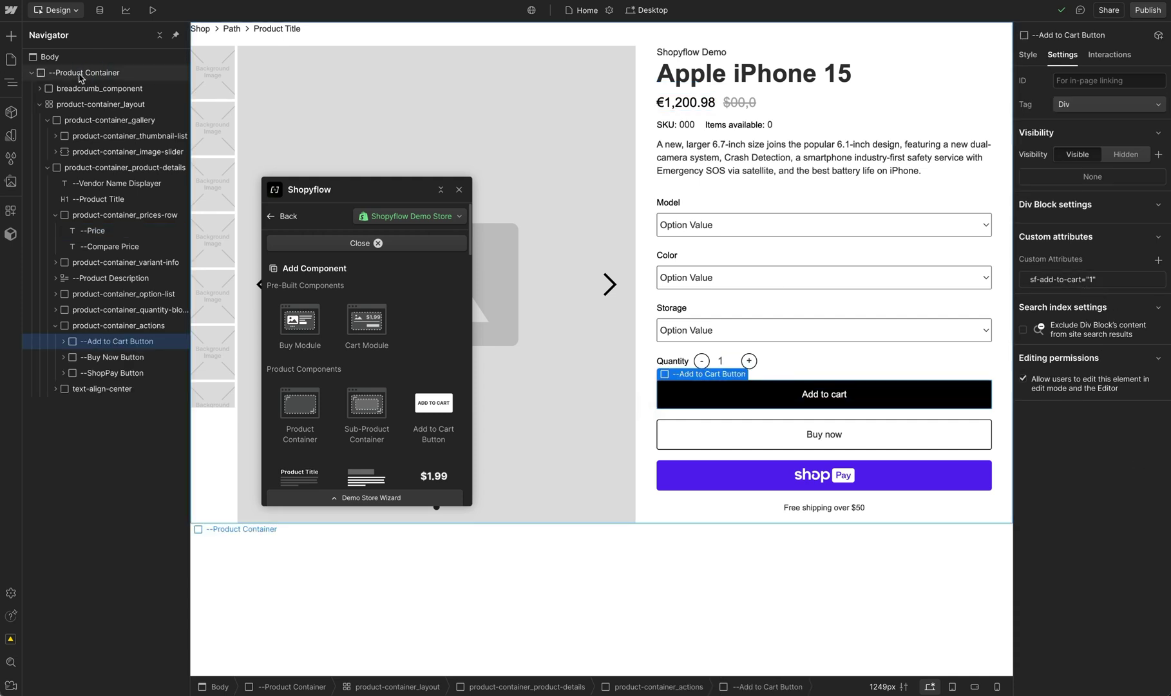
{"action": "right_click", "coordinate": [94, 73]}
{"action": "mouse_move", "coordinate": [123, 107]}
{"action": "left_click", "coordinate": [226, 98]}
{"action": "left_click", "coordinate": [1028, 55]}
{"action": "type", "text": "Container"}
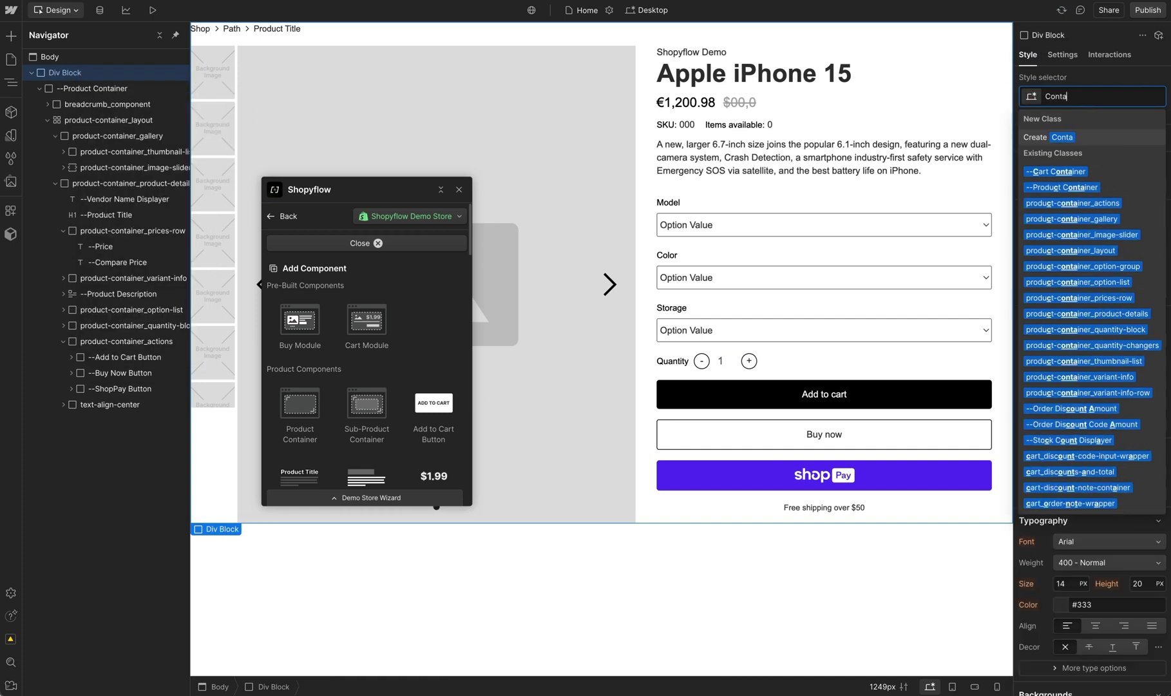
{"action": "key", "text": "Return"}
{"action": "left_click", "coordinate": [1066, 382]}
{"action": "type", "text": "1000"}
{"action": "key", "text": "Return"}
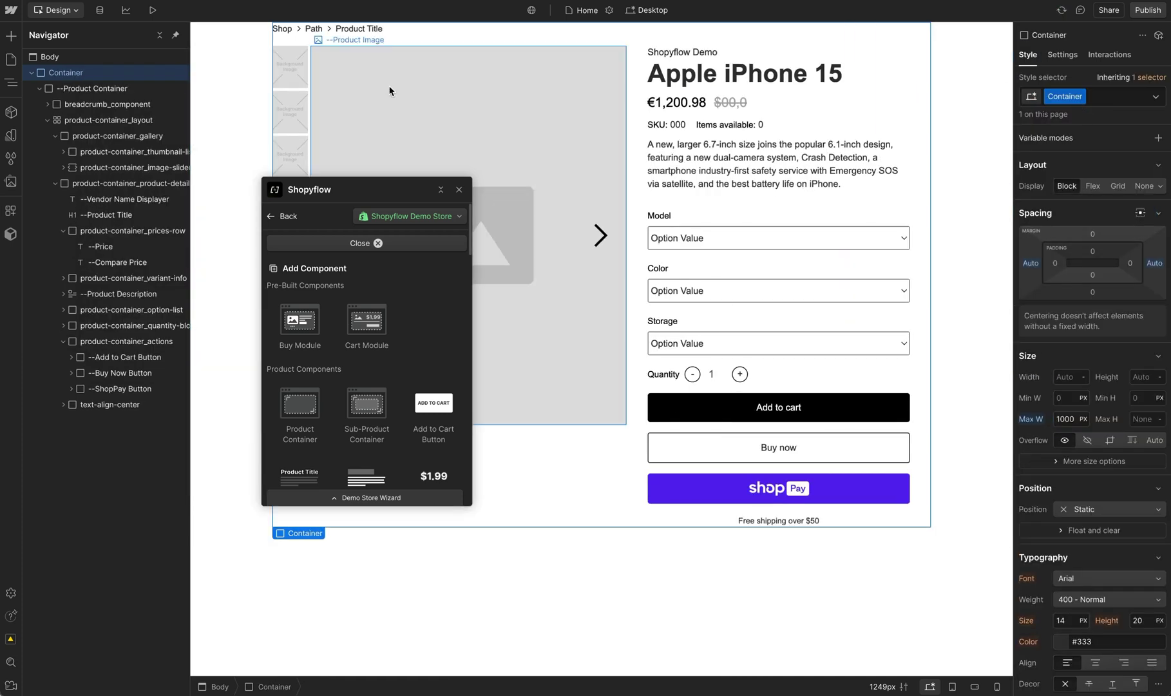
- Wrap the Container in a div with class Section and 50 padding on all sides
{"action": "right_click", "coordinate": [94, 73]}
{"action": "mouse_move", "coordinate": [122, 97]}
{"action": "left_click", "coordinate": [206, 97]}
{"action": "left_click", "coordinate": [1095, 96]}
{"action": "type", "text": "Section"}
{"action": "key", "text": "Return"}
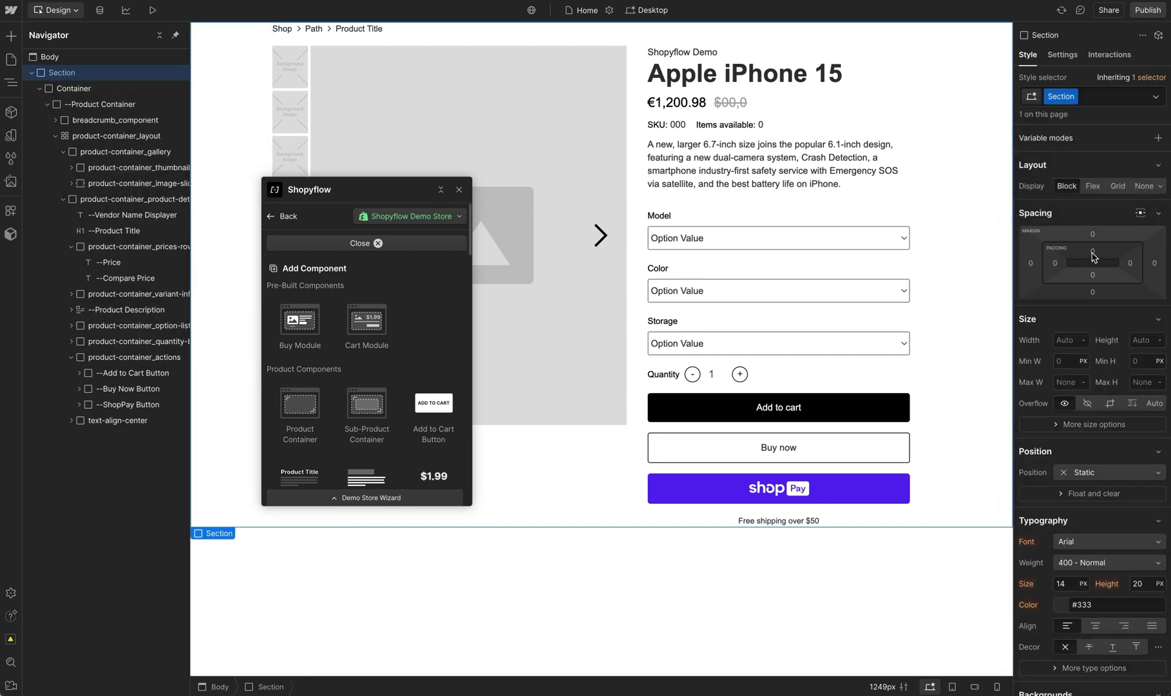
{"action": "left_click_drag", "start_coordinate": [1054, 263], "coordinate": [1024, 274]}
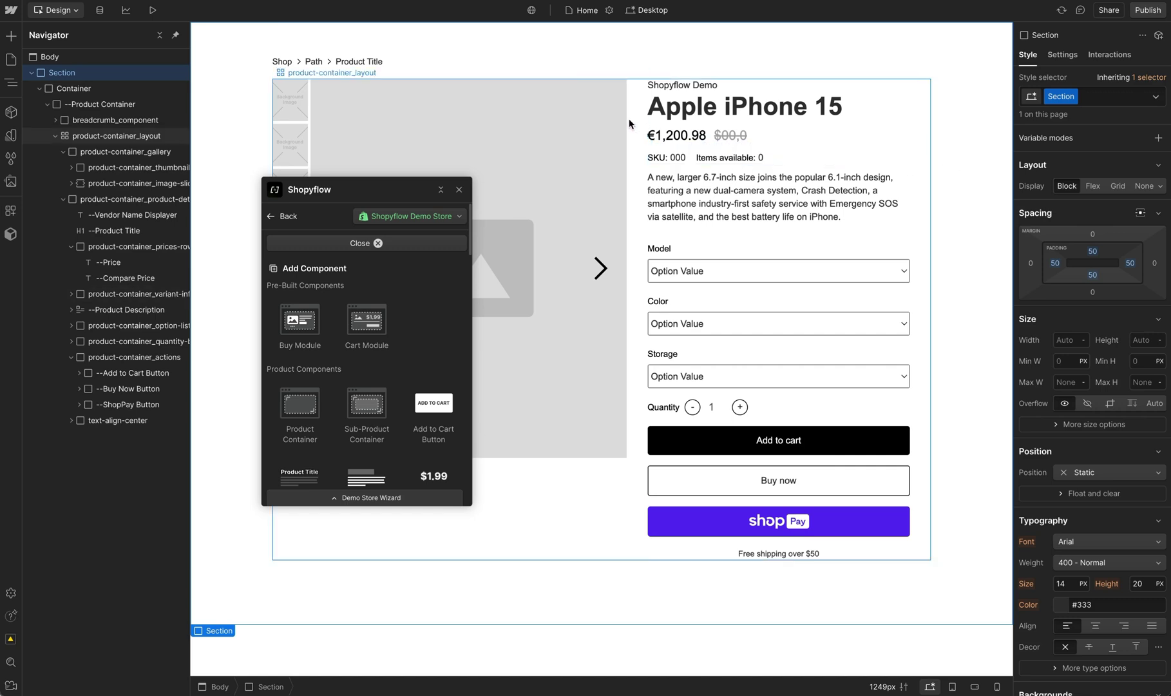
{"action": "left_click", "coordinate": [32, 74]}
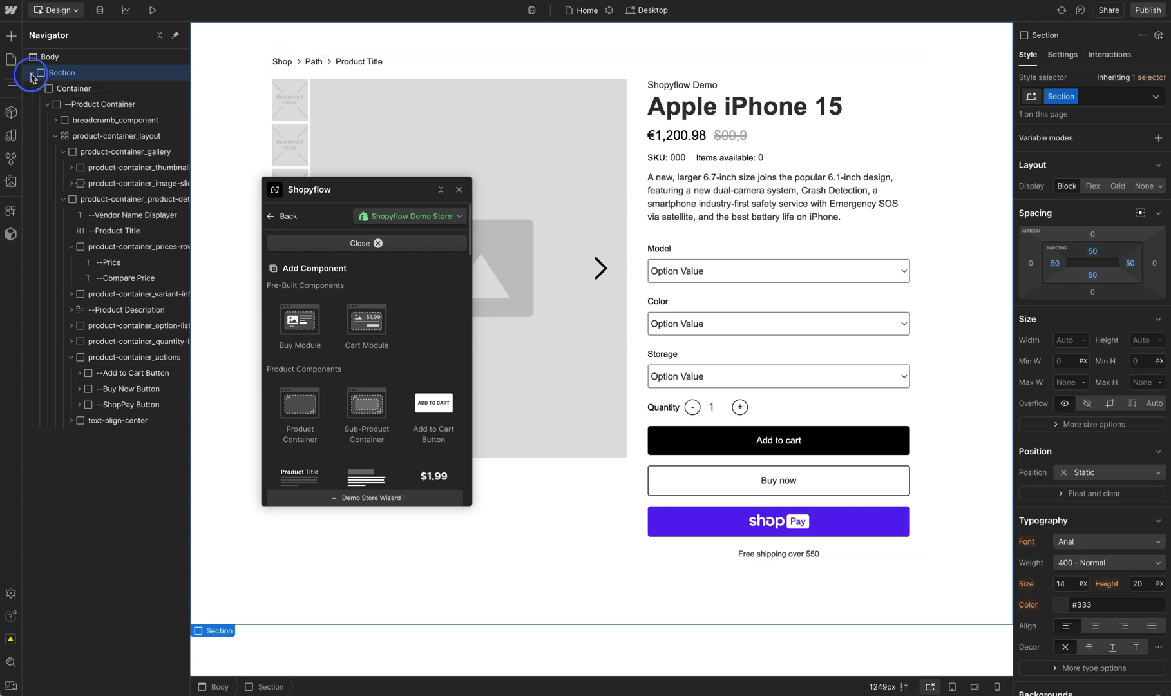
- Copy a Shopyflow Cart Module using the 'With pop-up' layout, with the page Body selected
{"action": "left_click", "coordinate": [68, 59]}
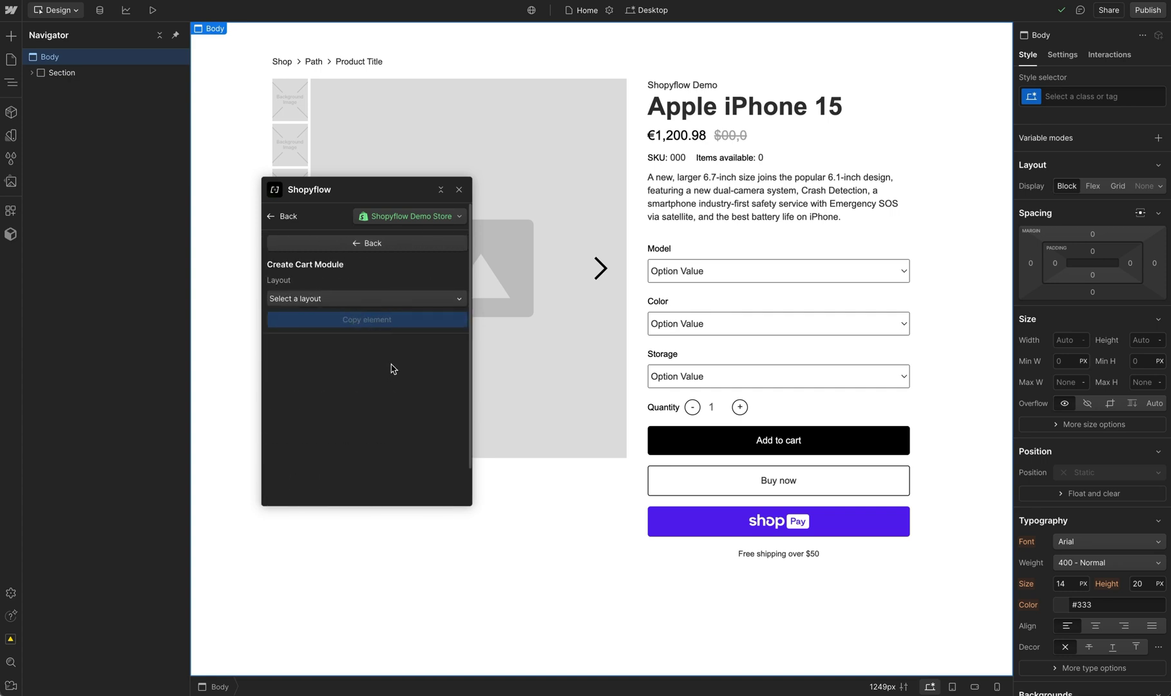
{"action": "left_click", "coordinate": [360, 299]}
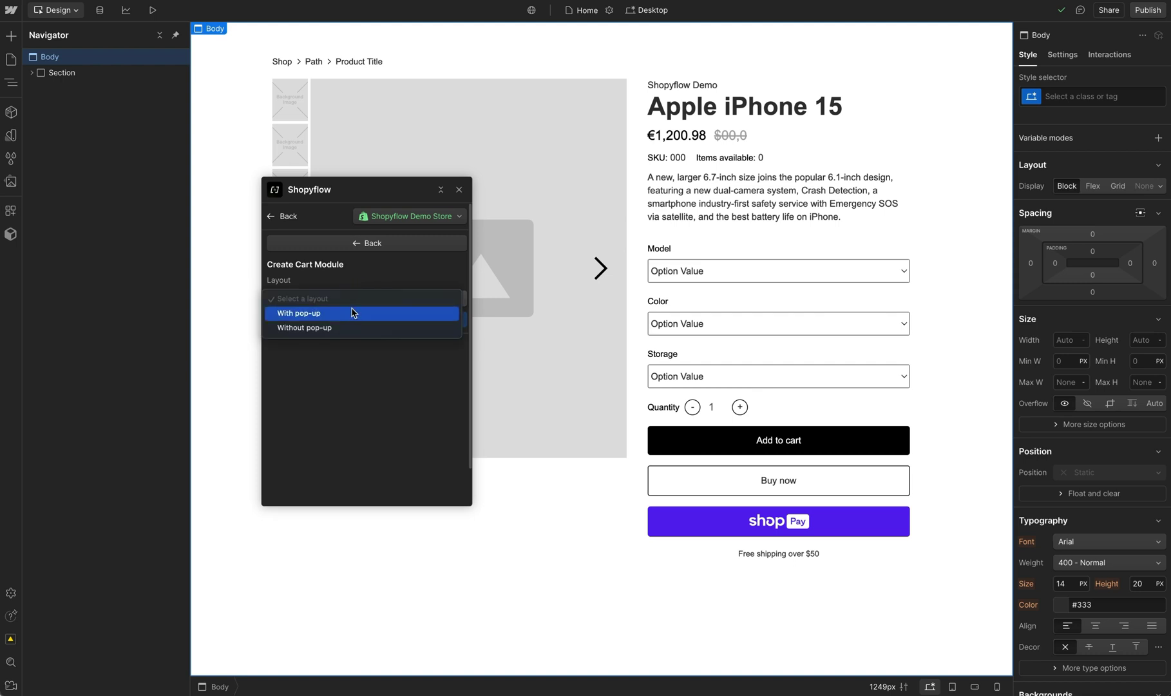
{"action": "left_click", "coordinate": [341, 316]}
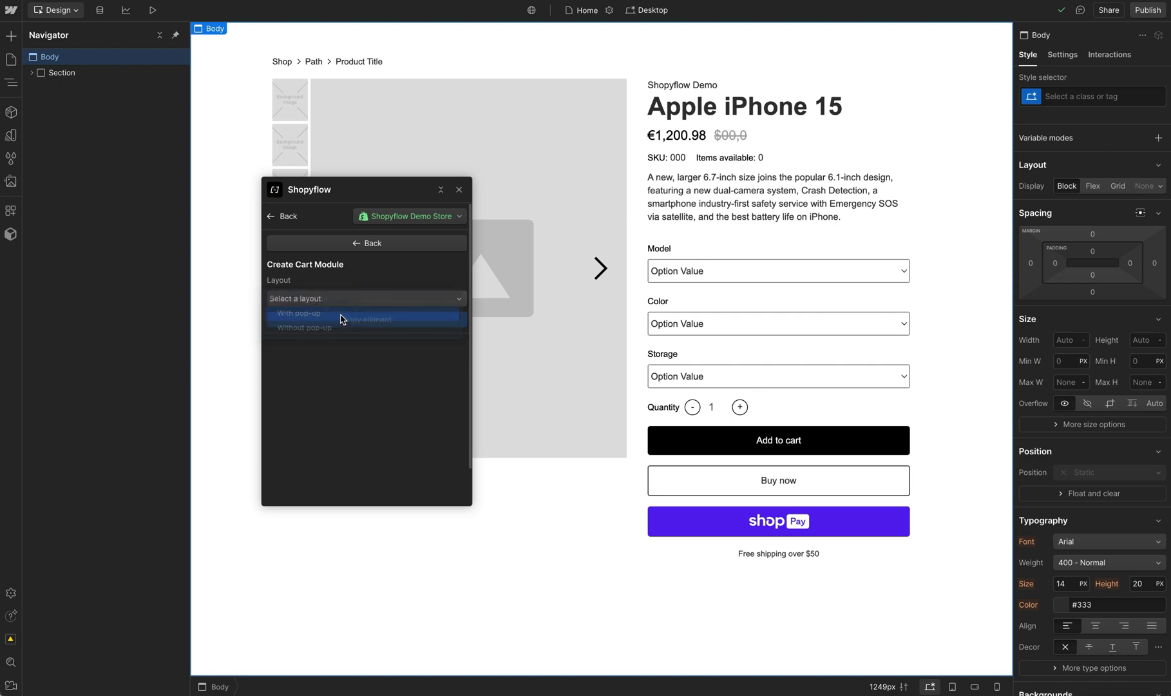
{"action": "left_click", "coordinate": [341, 322]}
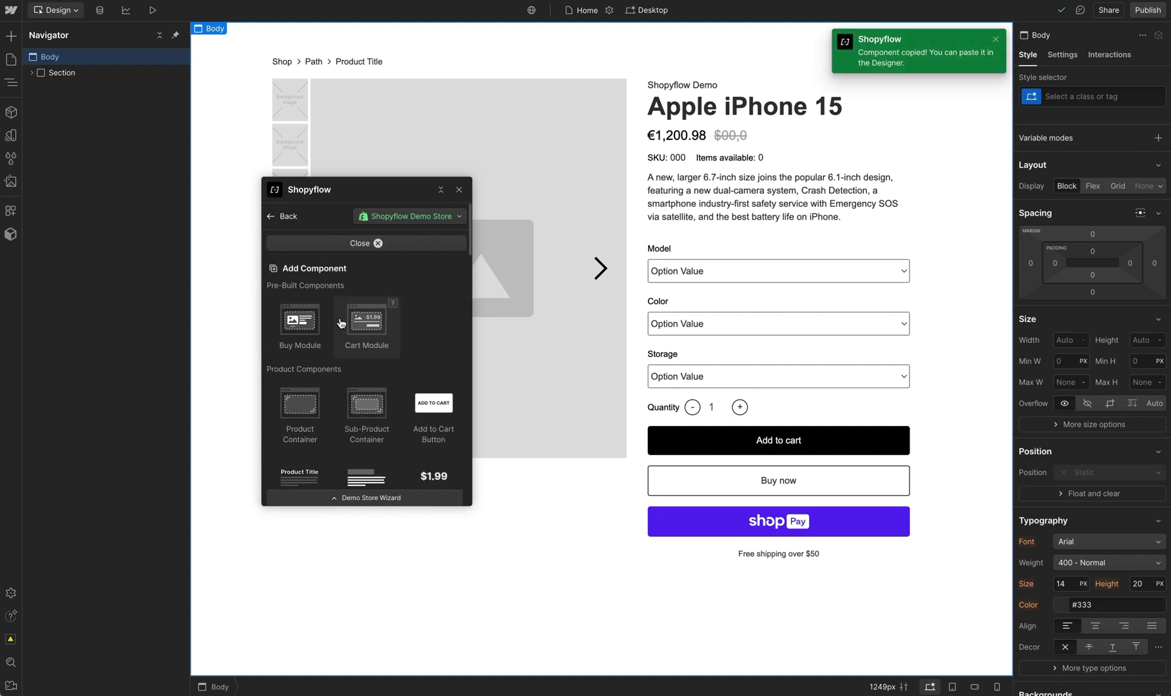
{"action": "left_click", "coordinate": [231, 68]}
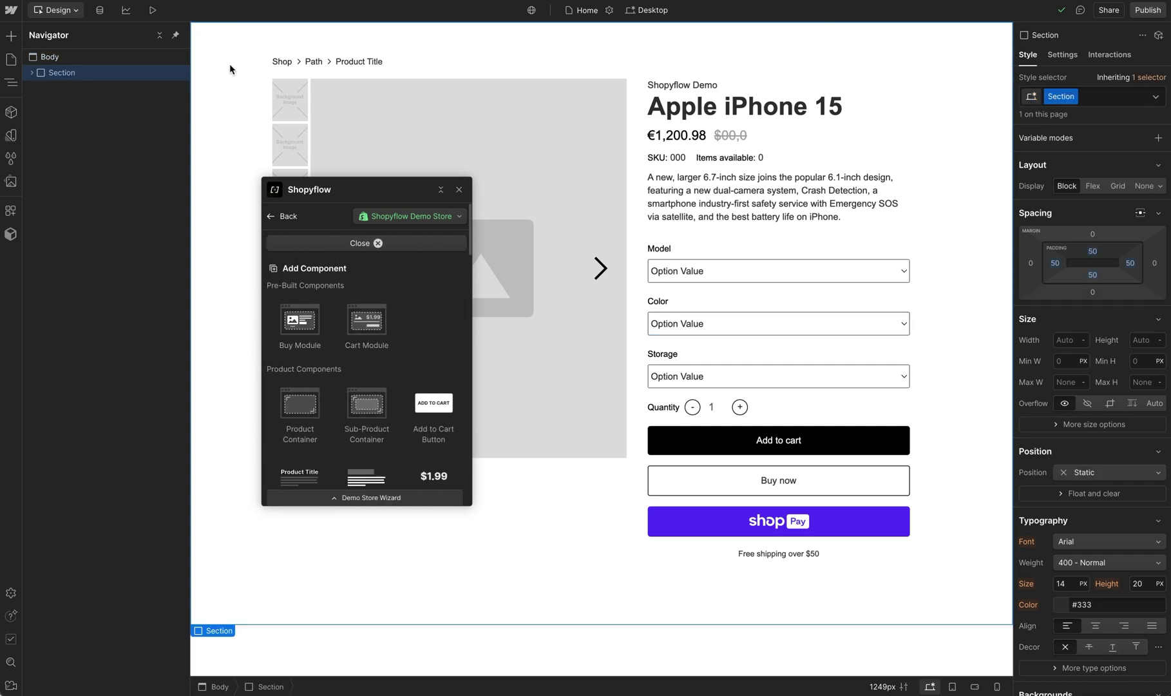
{"action": "left_click", "coordinate": [99, 58]}
- Paste the Cart Popup into Body and toggle its sf-cart-opened combo class to preview the cart
{"action": "key", "text": "ctrl+v"}
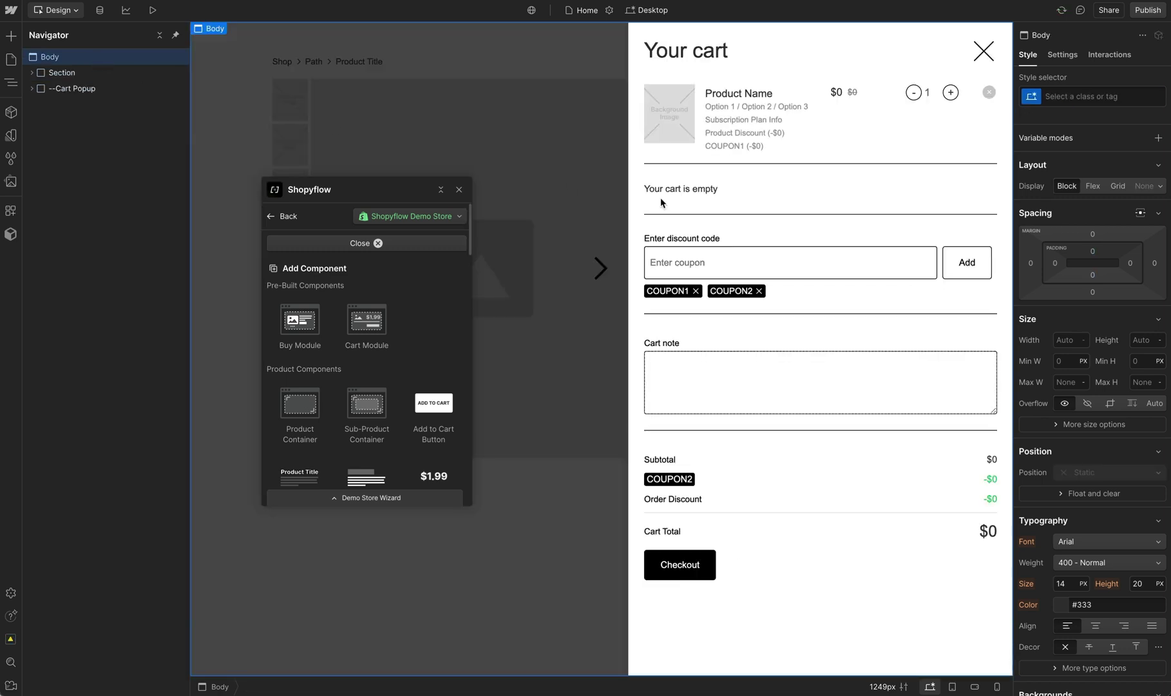
{"action": "left_click", "coordinate": [94, 89]}
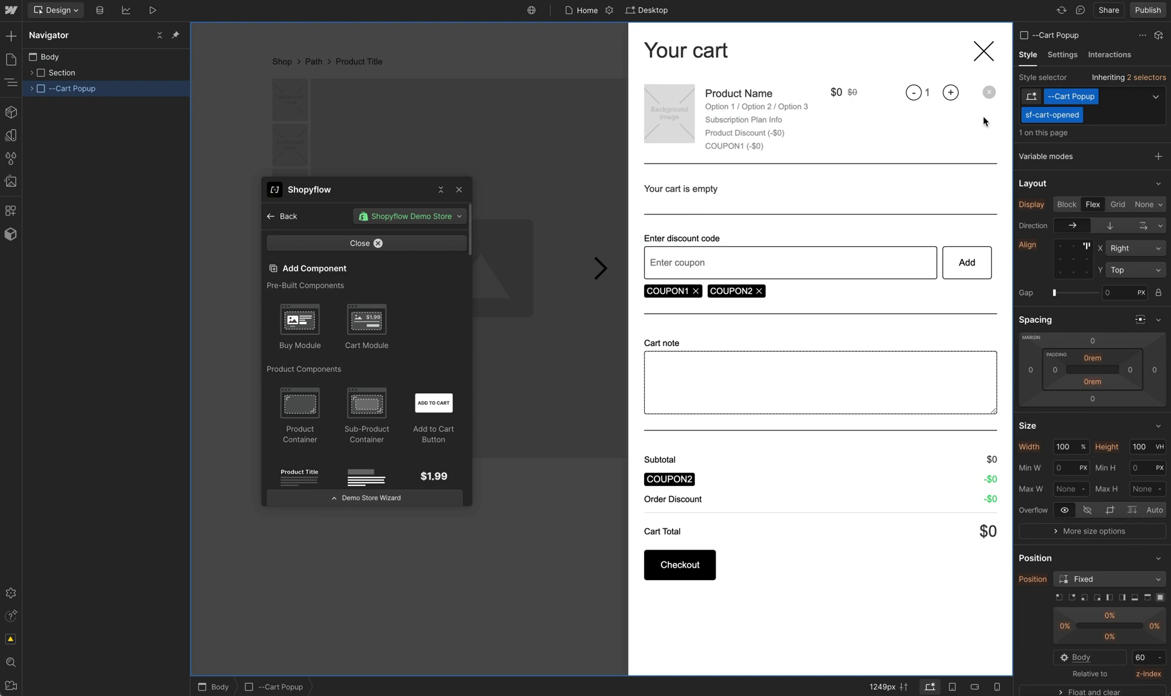
{"action": "left_click", "coordinate": [1100, 122]}
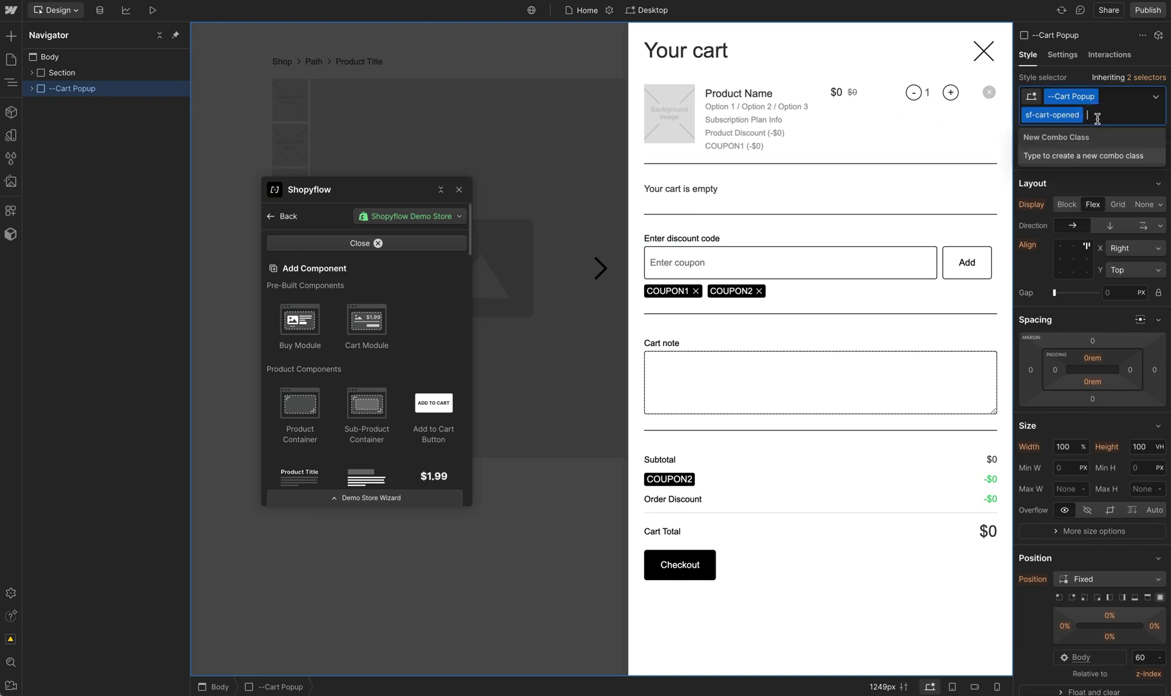
{"action": "key", "text": "BackSpace"}
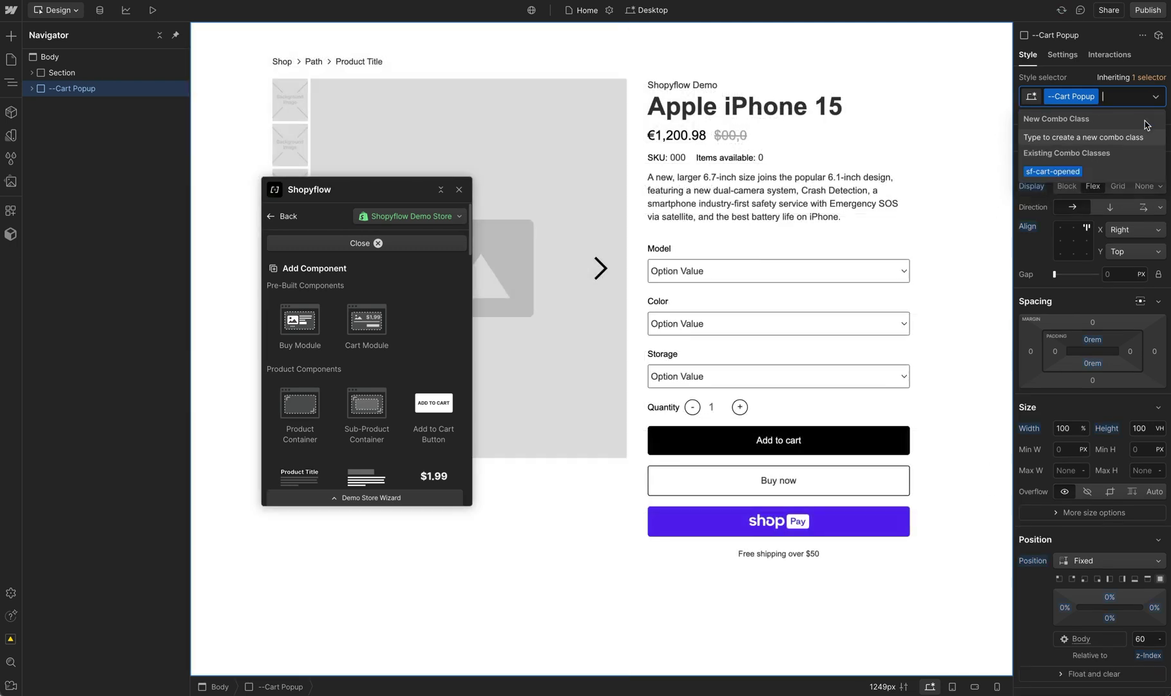
{"action": "left_click", "coordinate": [1104, 172]}
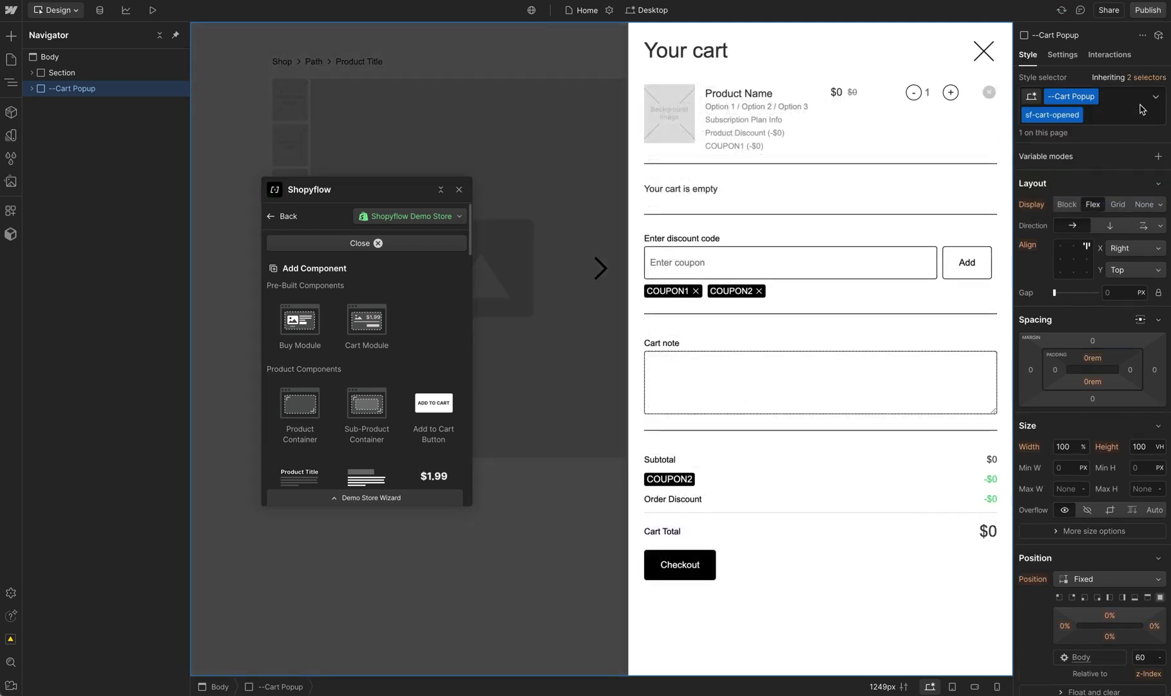
- Remove sf-cart-opened so the cart pop-up starts hidden, and republish the site
{"action": "left_click", "coordinate": [1135, 117]}
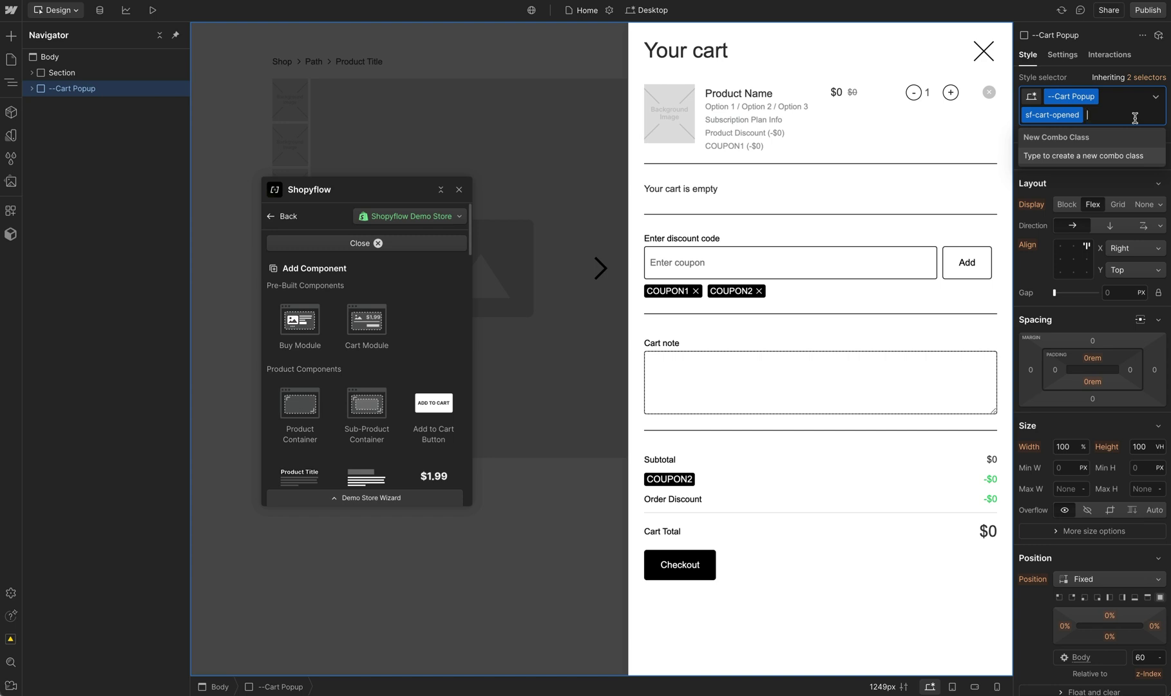
{"action": "key", "text": "BackSpace"}
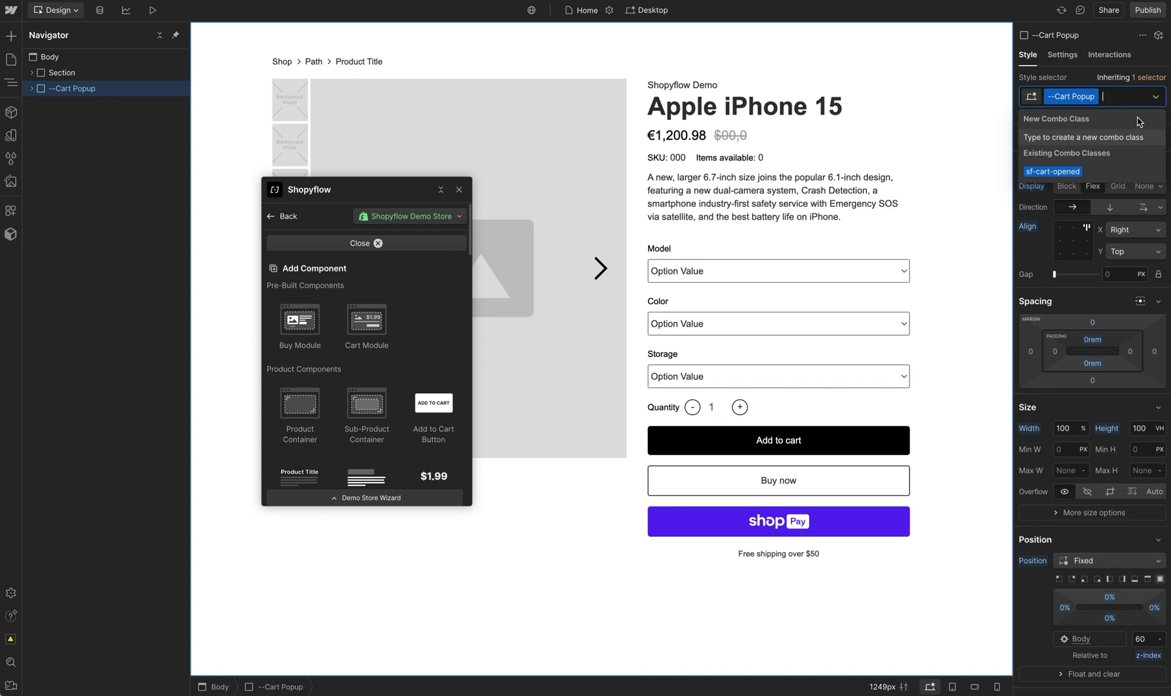
{"action": "left_click", "coordinate": [1147, 9]}
{"action": "left_click", "coordinate": [1101, 216]}
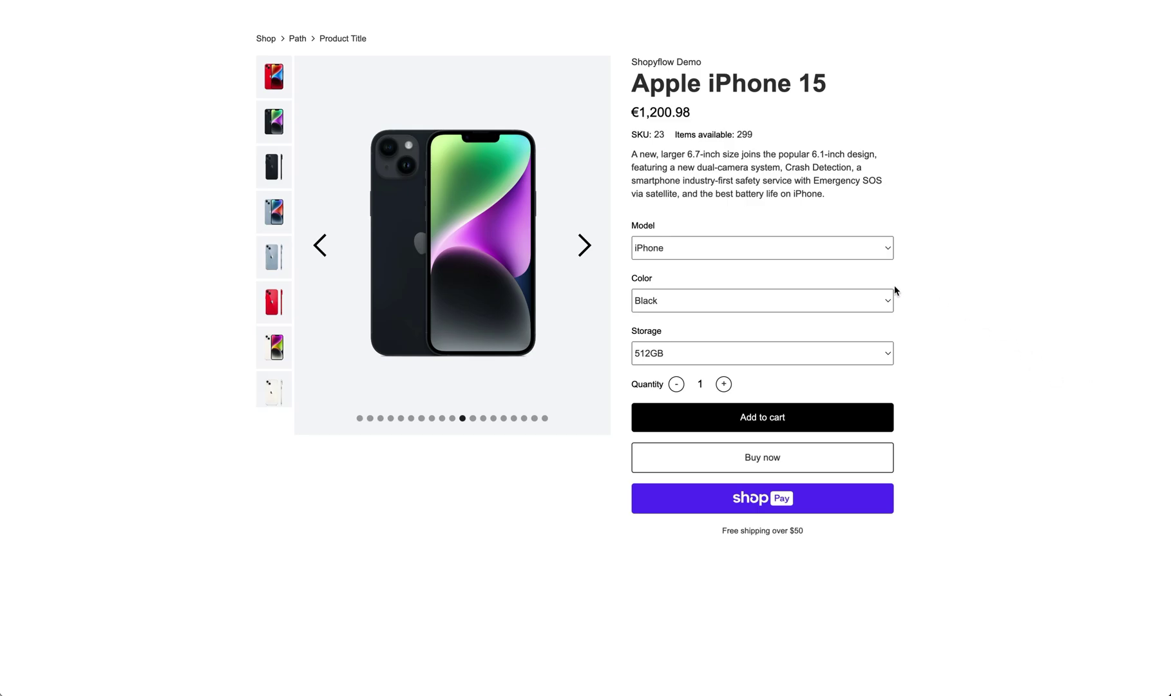
- On the live page, choose the iPhone Plus model, then Red after trying White
{"action": "left_click", "coordinate": [842, 251]}
{"action": "left_click", "coordinate": [826, 265]}
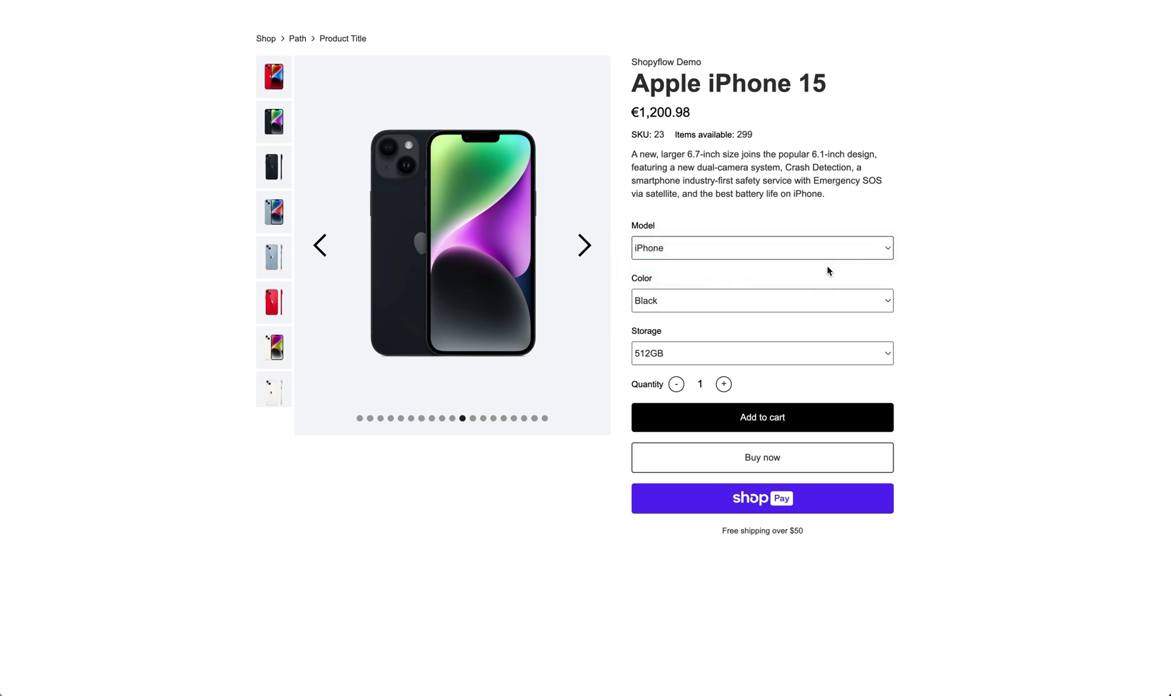
{"action": "left_click", "coordinate": [812, 291]}
{"action": "left_click", "coordinate": [765, 318]}
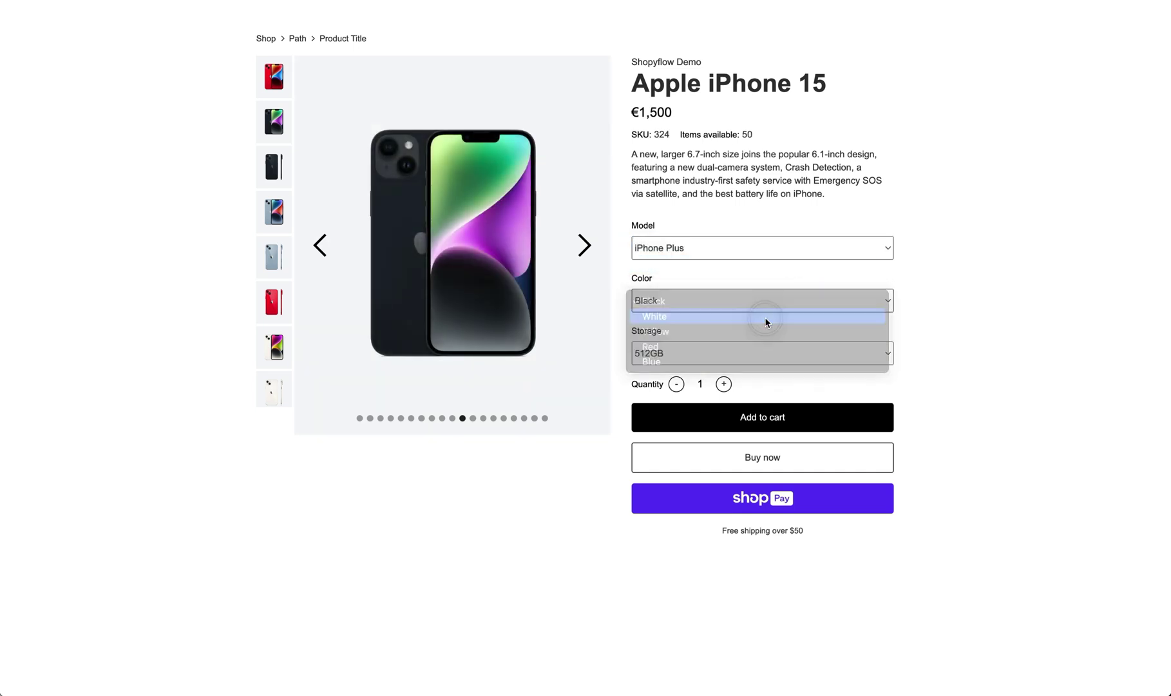
{"action": "left_click", "coordinate": [766, 301]}
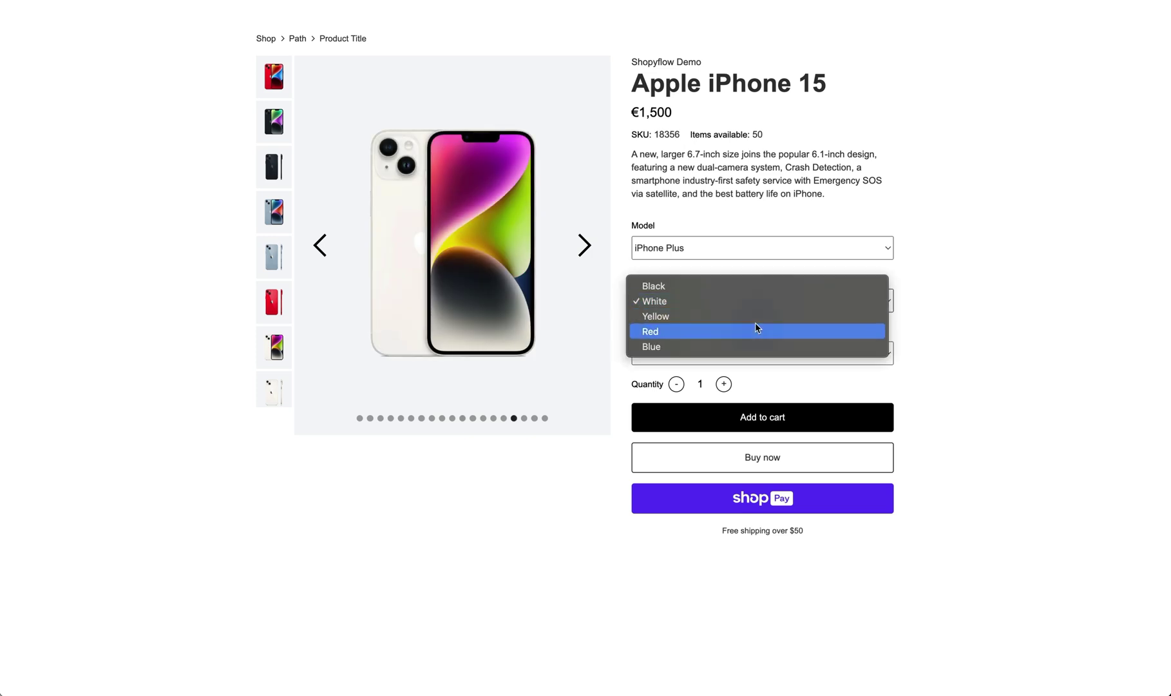
{"action": "left_click", "coordinate": [758, 327]}
{"action": "left_click", "coordinate": [938, 307]}
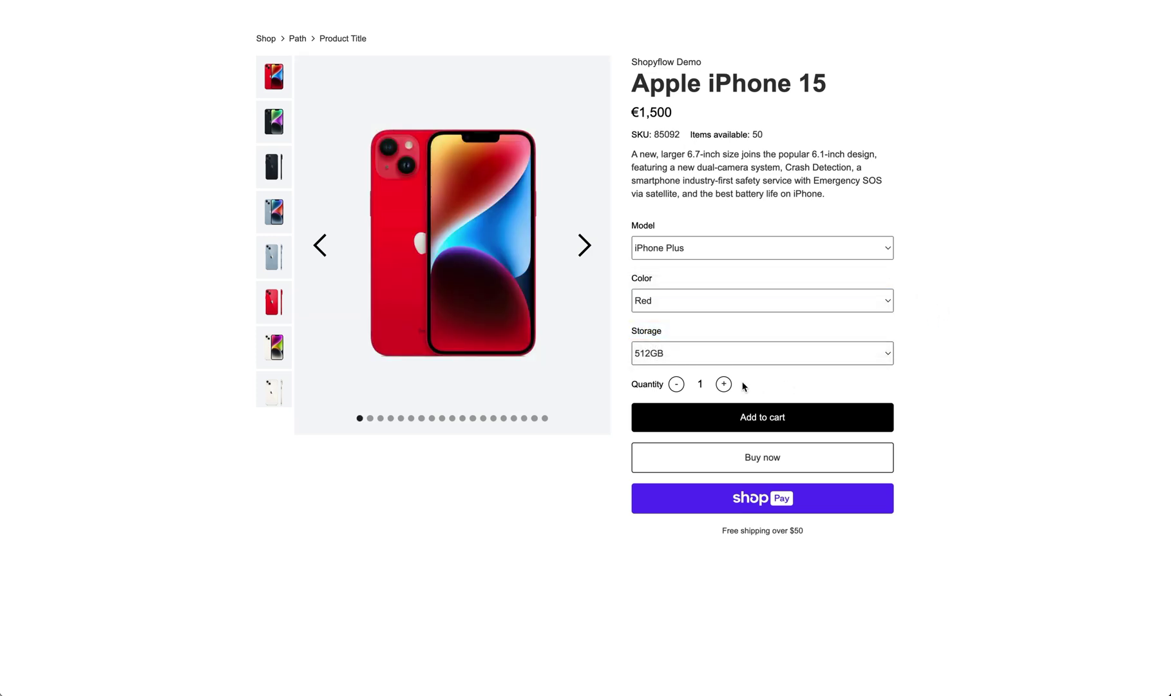
- Add the red iPhone Plus to the cart and raise its quantity to 2
{"action": "left_click", "coordinate": [763, 421]}
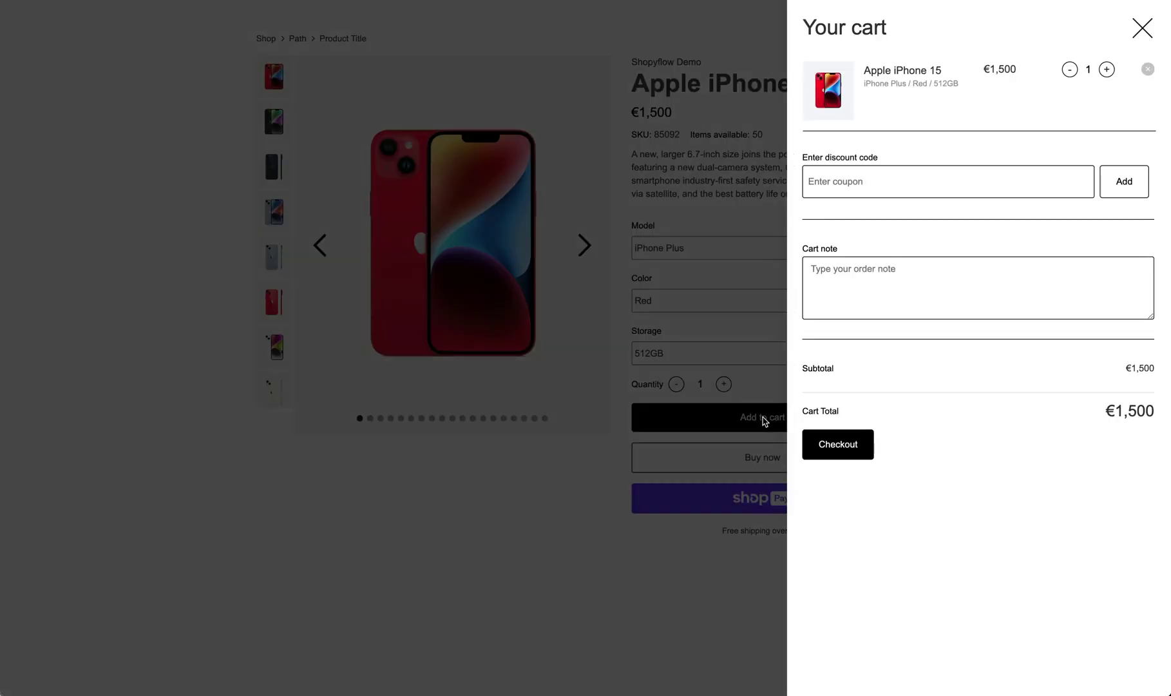
{"action": "left_click", "coordinate": [1108, 71]}
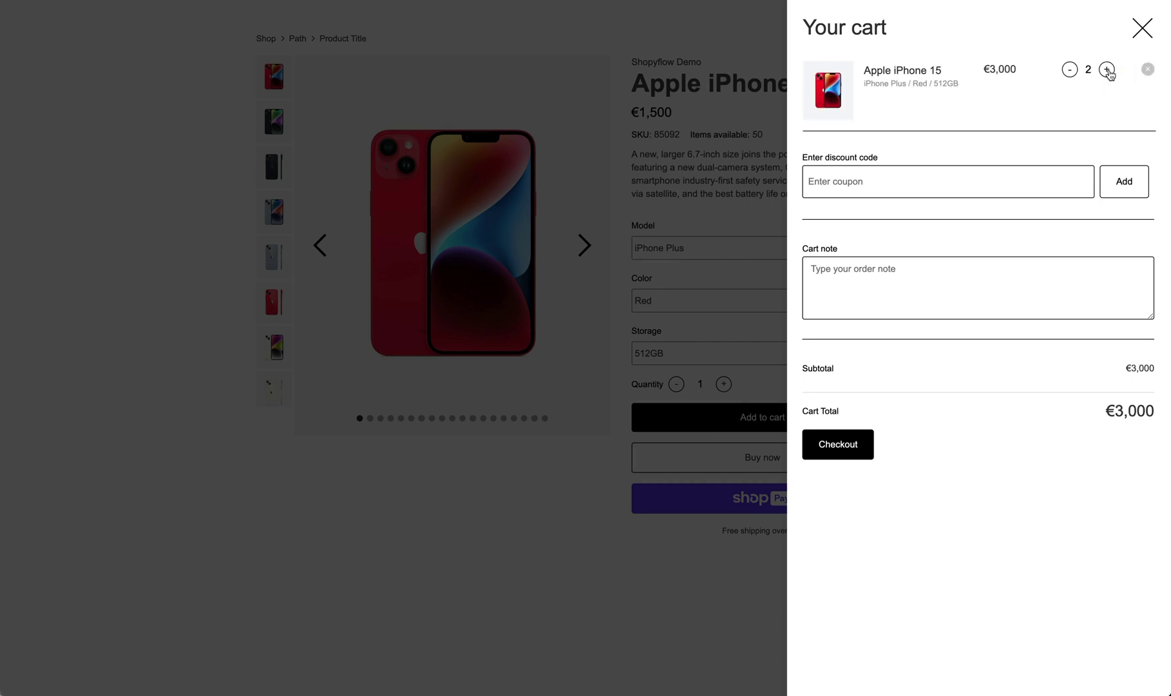